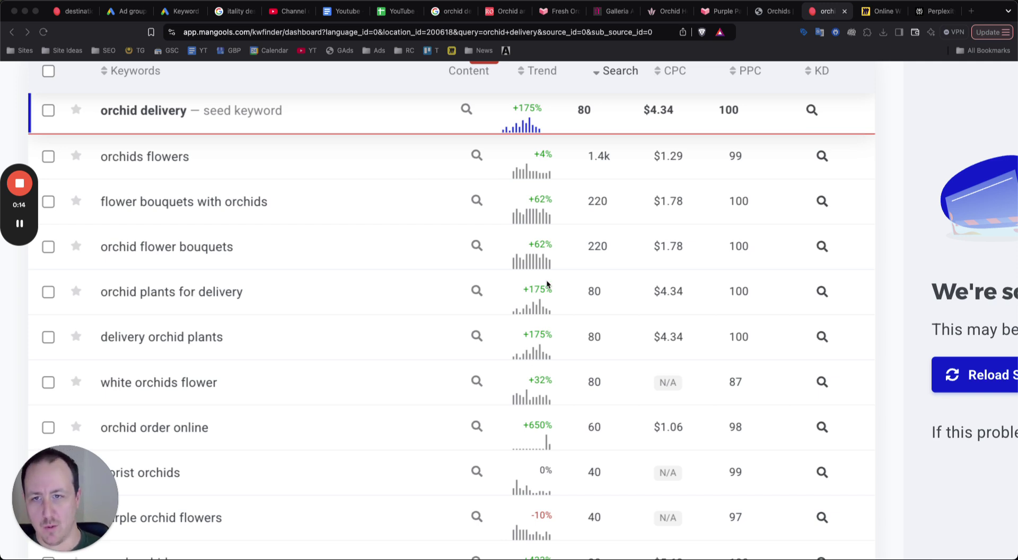
Step: Review the search volume, CPC and PPC figures for the seed keyword "orchid delivery" in Houston
{"action": "scroll", "coordinate": [521, 304], "scroll_direction": "up", "scroll_amount": 1}
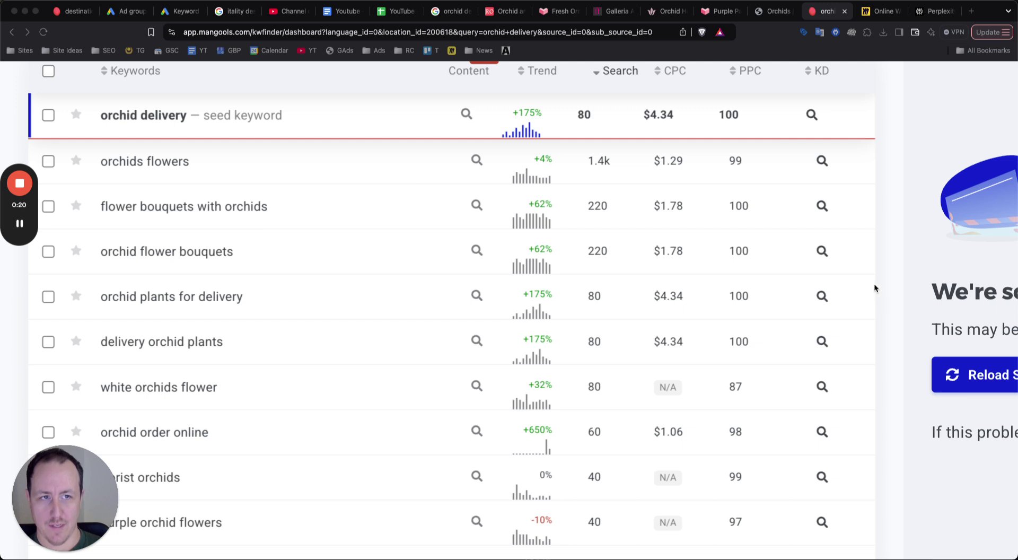
{"action": "scroll", "coordinate": [896, 291], "scroll_direction": "up", "scroll_amount": 5}
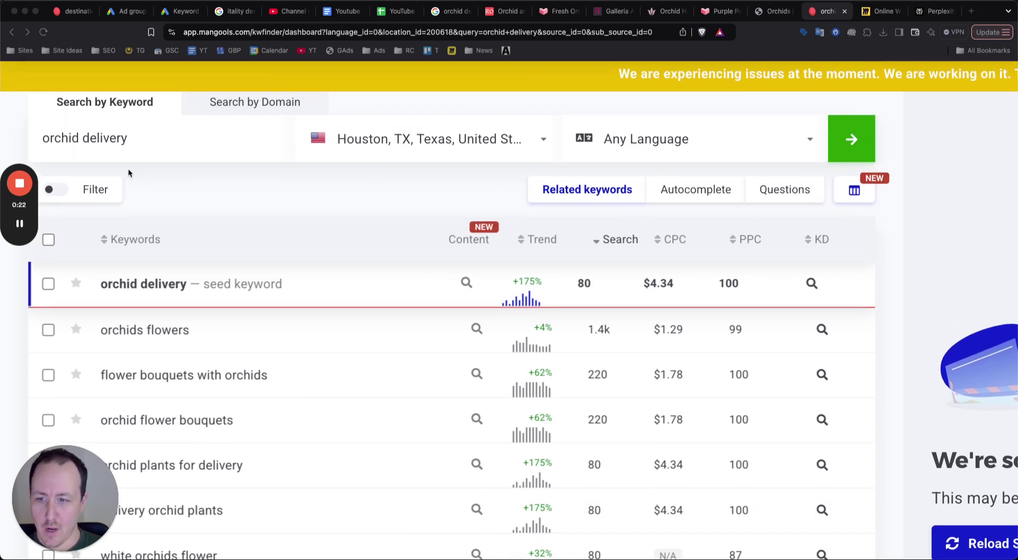
{"action": "scroll", "coordinate": [194, 192], "scroll_direction": "down", "scroll_amount": 1}
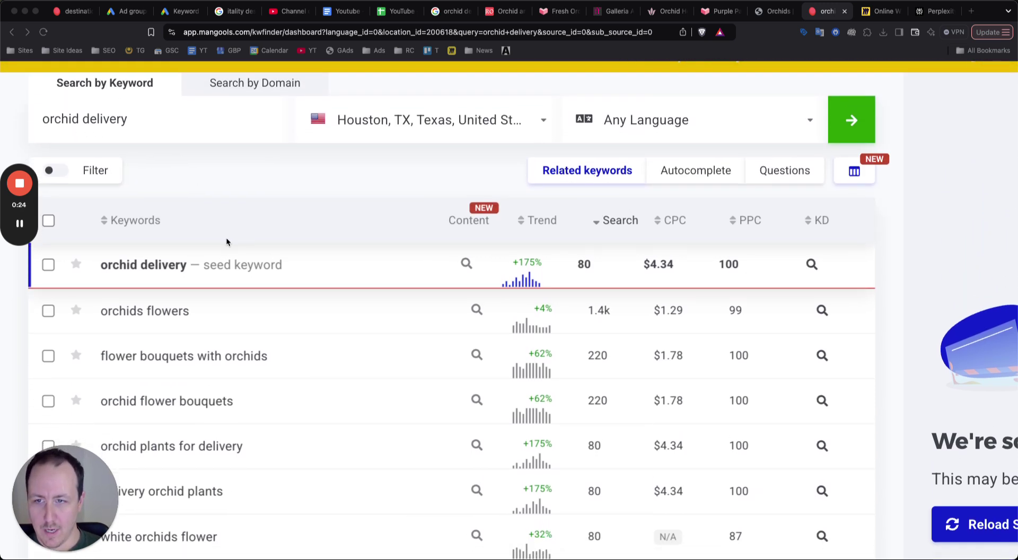
{"action": "scroll", "coordinate": [281, 266], "scroll_direction": "down", "scroll_amount": 1}
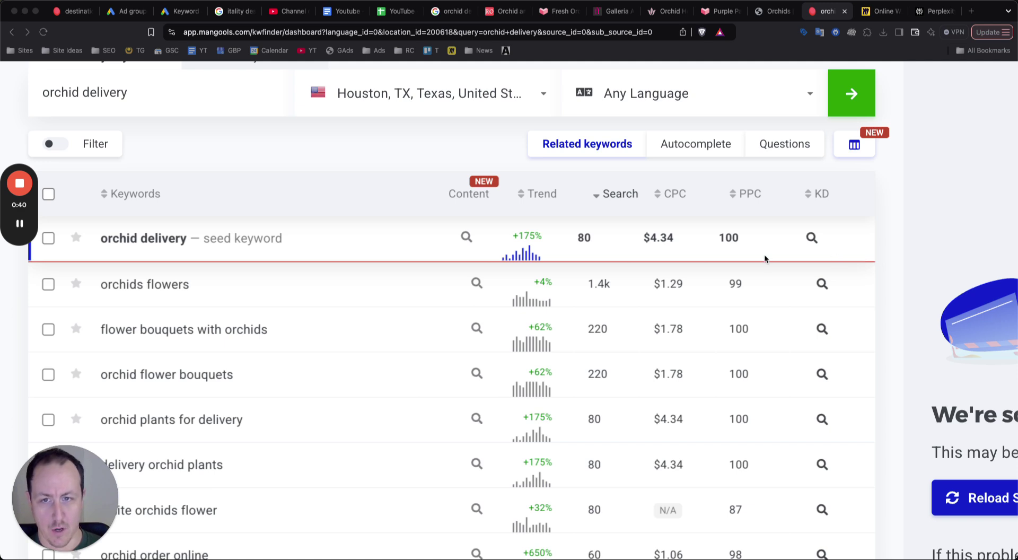
{"action": "scroll", "coordinate": [340, 188], "scroll_direction": "up", "scroll_amount": 3}
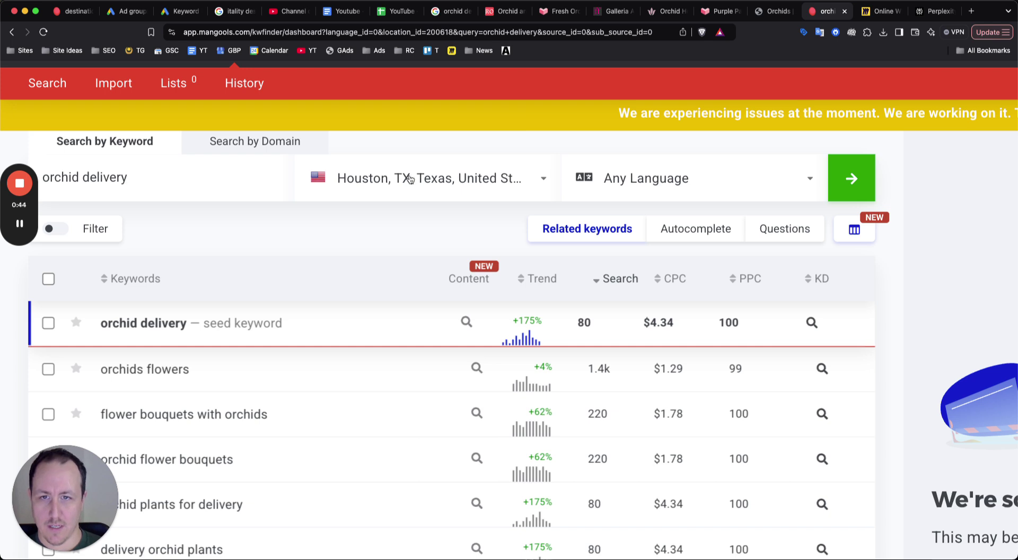
{"action": "scroll", "coordinate": [531, 223], "scroll_direction": "down", "scroll_amount": 4}
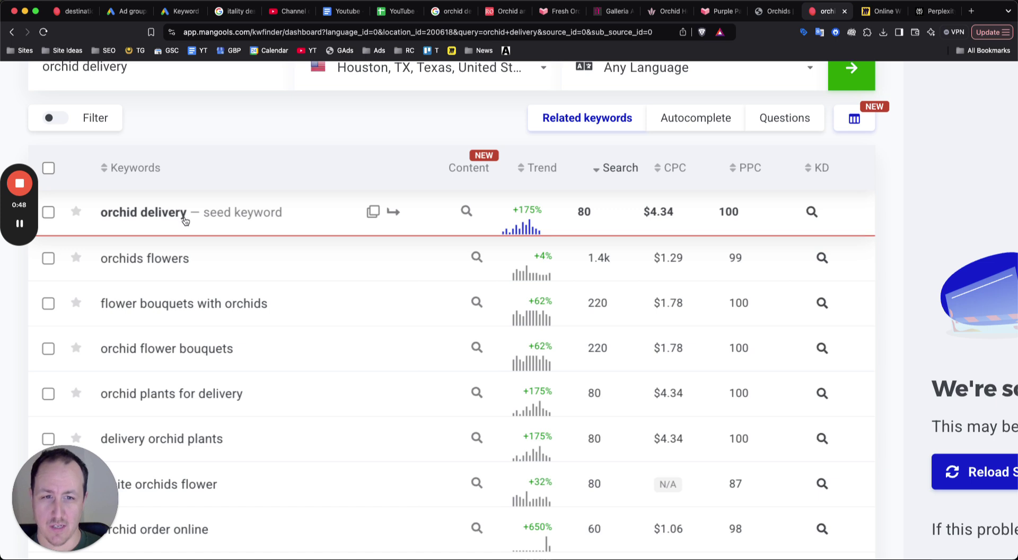
Step: Look through the related keywords for "orchid delivery", comparing their trends and search volumes
{"action": "scroll", "coordinate": [419, 263], "scroll_direction": "down", "scroll_amount": 1}
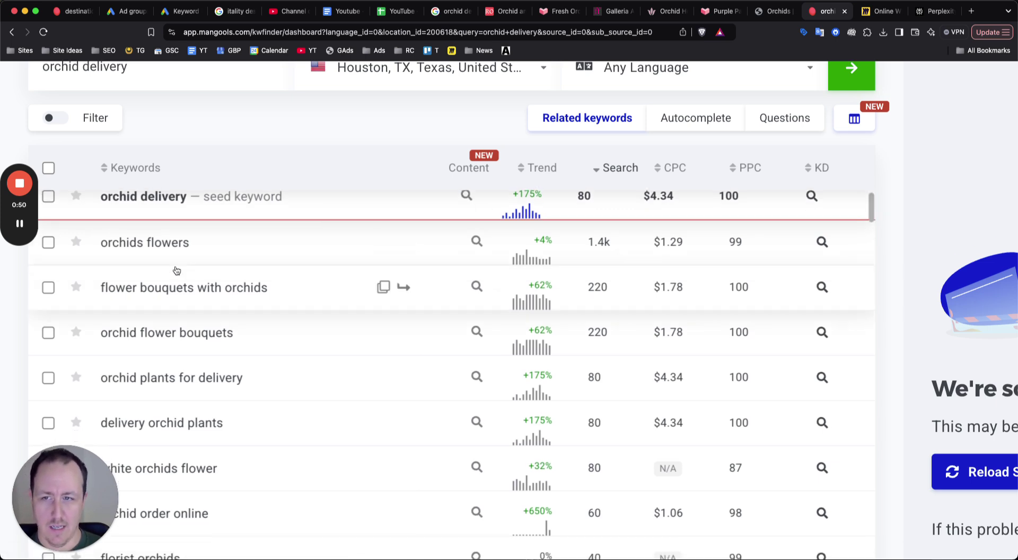
{"action": "scroll", "coordinate": [371, 263], "scroll_direction": "down", "scroll_amount": 1}
{"action": "scroll", "coordinate": [439, 281], "scroll_direction": "down", "scroll_amount": 1}
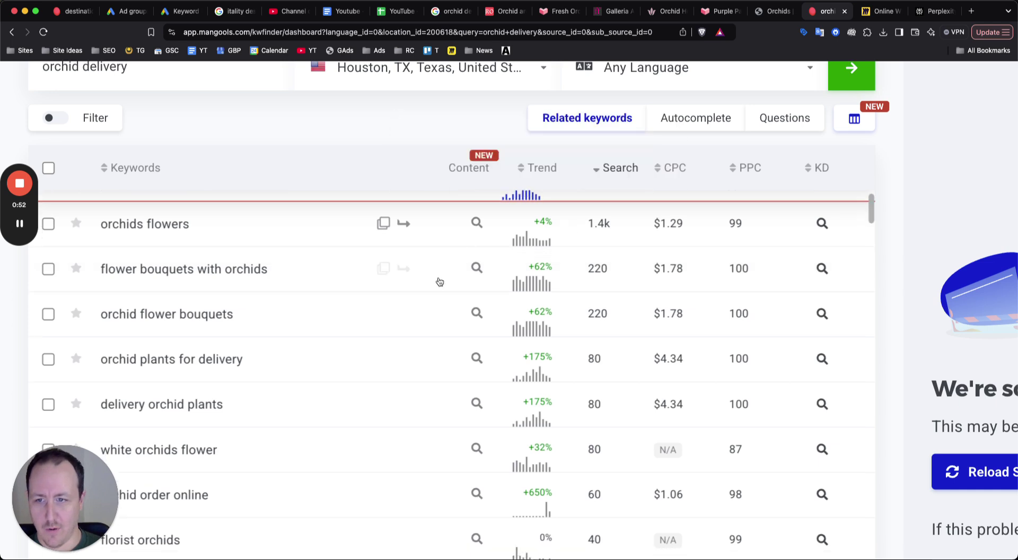
{"action": "scroll", "coordinate": [440, 282], "scroll_direction": "down", "scroll_amount": 3}
{"action": "scroll", "coordinate": [584, 319], "scroll_direction": "down", "scroll_amount": 4}
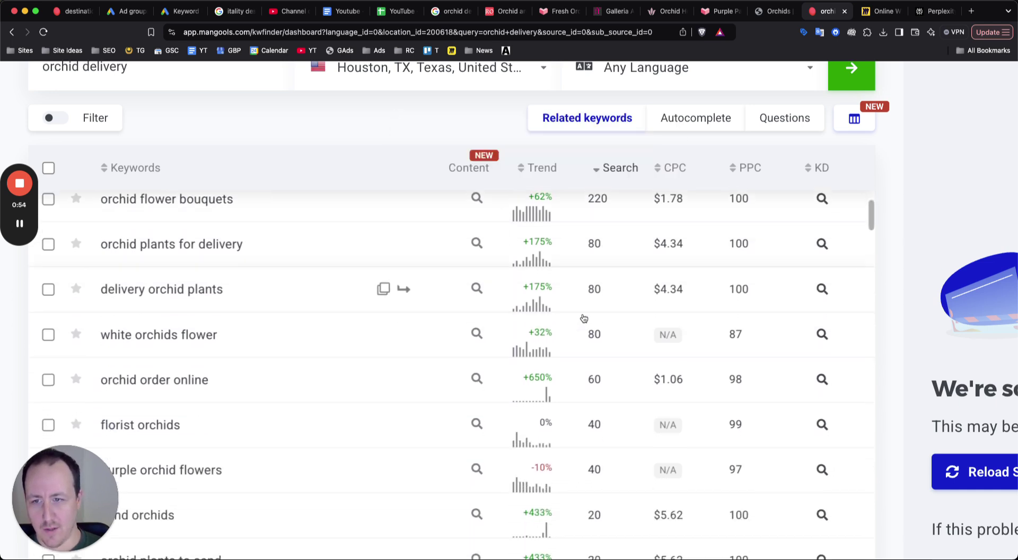
{"action": "scroll", "coordinate": [584, 319], "scroll_direction": "down", "scroll_amount": 5}
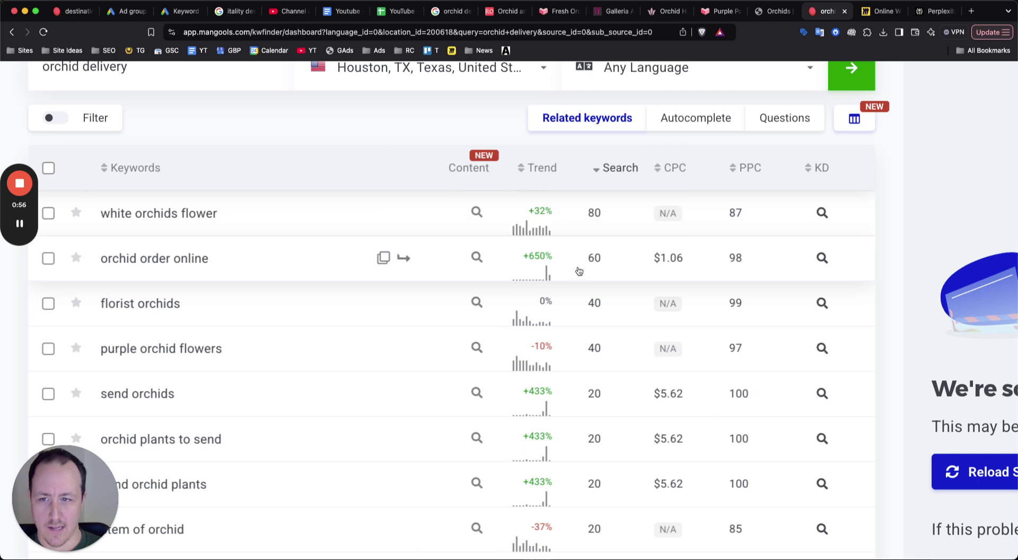
{"action": "scroll", "coordinate": [577, 272], "scroll_direction": "down", "scroll_amount": 3}
{"action": "scroll", "coordinate": [578, 336], "scroll_direction": "down", "scroll_amount": 5}
{"action": "scroll", "coordinate": [578, 355], "scroll_direction": "down", "scroll_amount": 15}
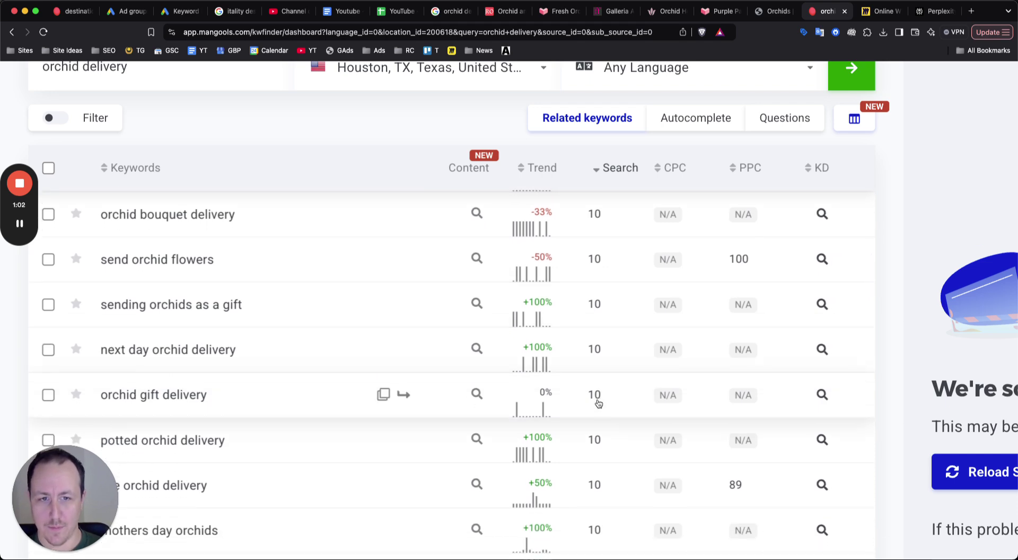
{"action": "scroll", "coordinate": [598, 380], "scroll_direction": "up", "scroll_amount": 20}
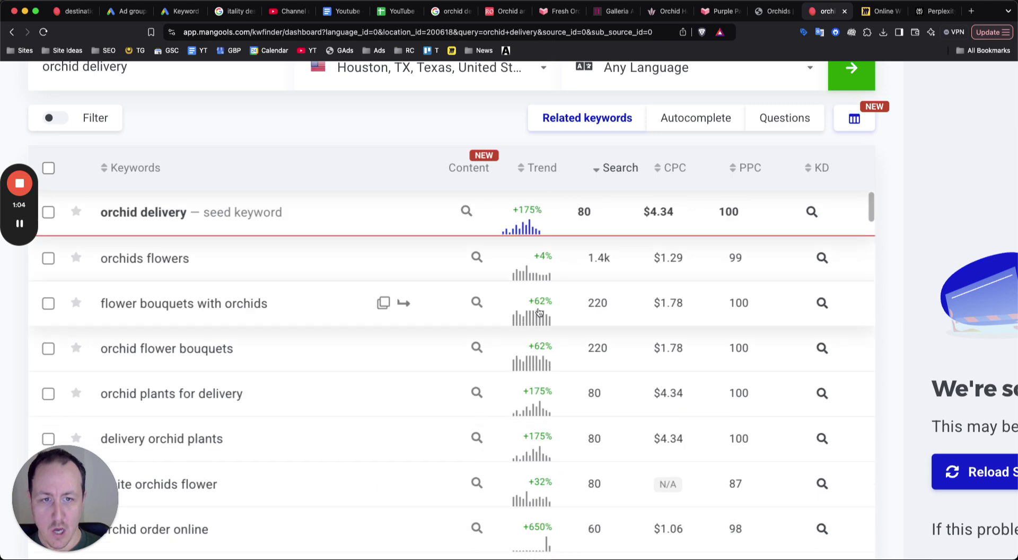
{"action": "scroll", "coordinate": [170, 170], "scroll_direction": "up", "scroll_amount": 3}
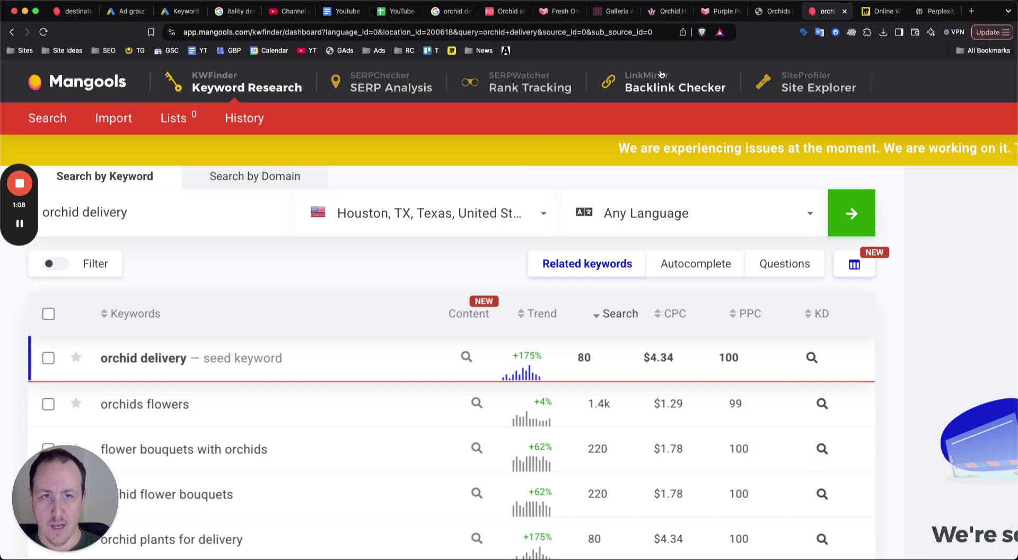
Step: Switch to the Google results for "orchid delivery houston" and examine the sponsored listings
{"action": "left_click", "coordinate": [440, 12]}
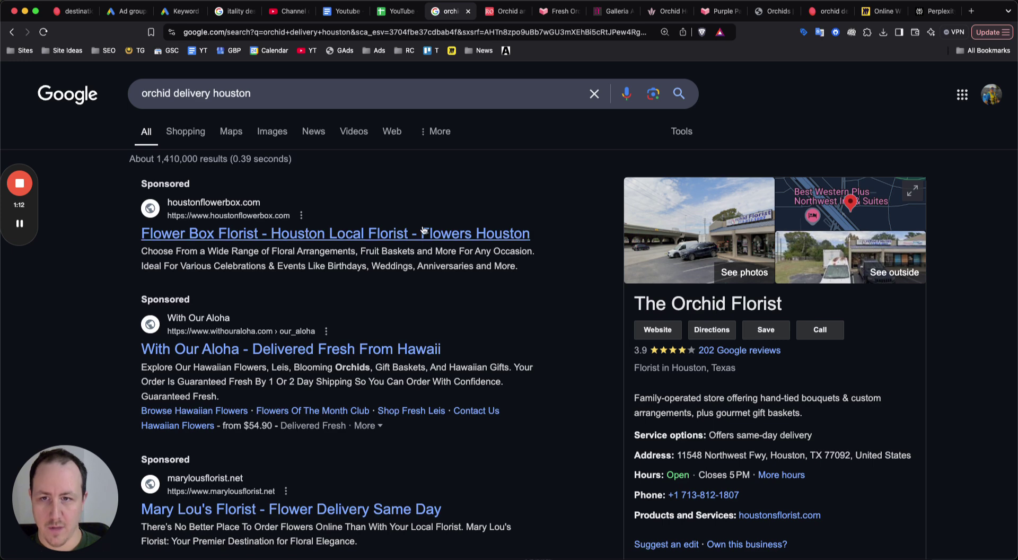
{"action": "scroll", "coordinate": [326, 233], "scroll_direction": "down", "scroll_amount": 3}
{"action": "scroll", "coordinate": [327, 234], "scroll_direction": "down", "scroll_amount": 2}
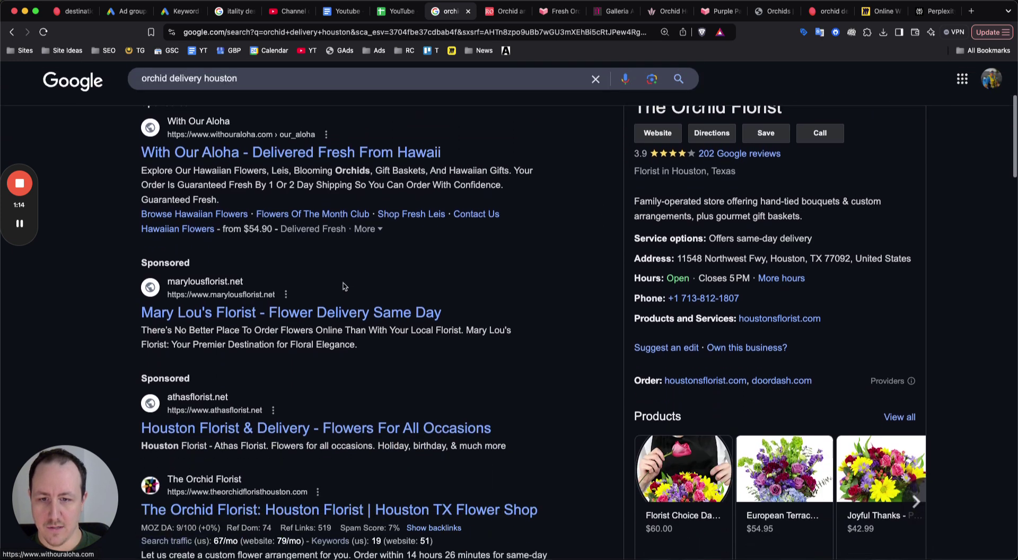
{"action": "scroll", "coordinate": [327, 308], "scroll_direction": "up", "scroll_amount": 4}
{"action": "scroll", "coordinate": [327, 307], "scroll_direction": "up", "scroll_amount": 1}
{"action": "scroll", "coordinate": [318, 286], "scroll_direction": "down", "scroll_amount": 4}
{"action": "scroll", "coordinate": [302, 265], "scroll_direction": "up", "scroll_amount": 4}
{"action": "scroll", "coordinate": [299, 259], "scroll_direction": "down", "scroll_amount": 1}
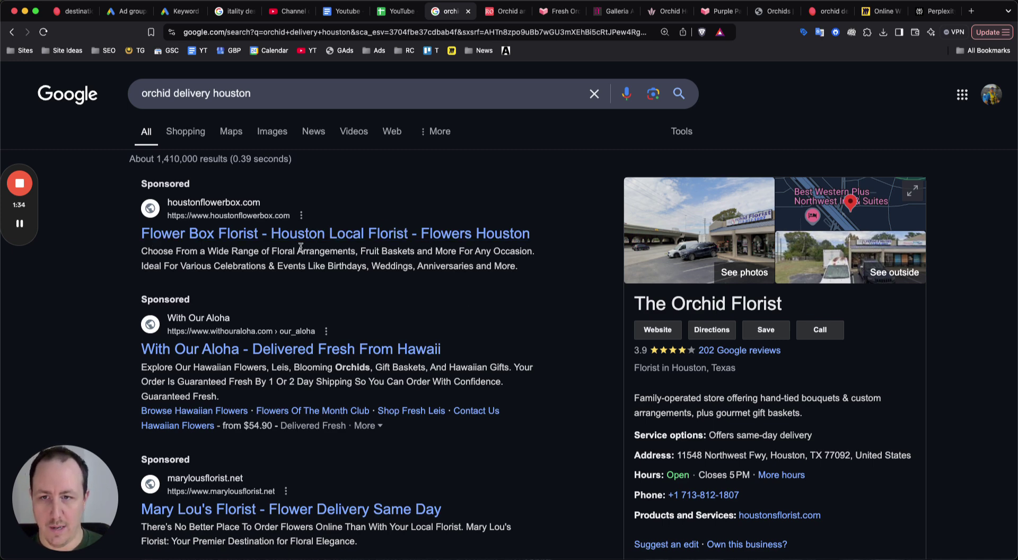
Step: Examine the organic results below the ads, comparing domain authority, referring links and search traffic of the ranking florists
{"action": "scroll", "coordinate": [389, 326], "scroll_direction": "down", "scroll_amount": 2}
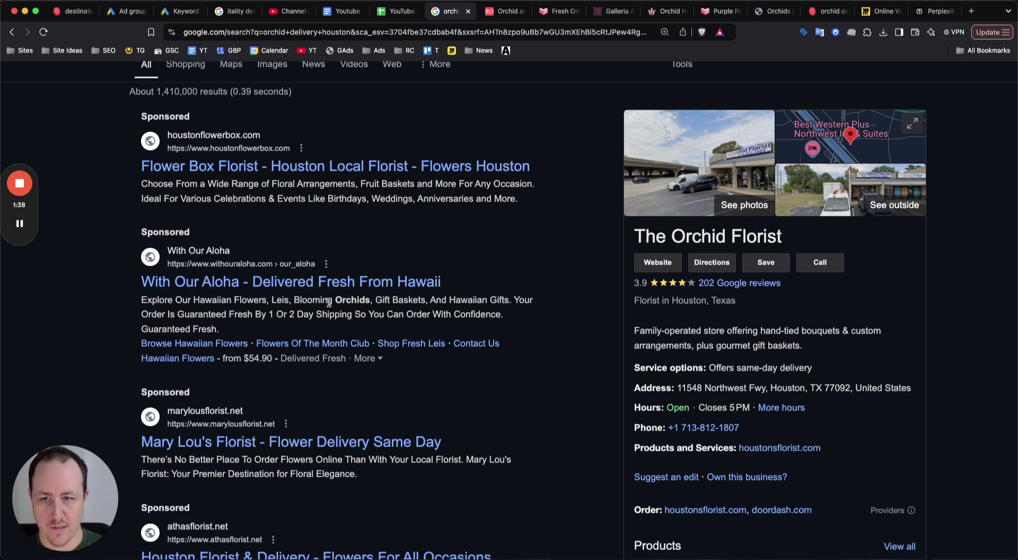
{"action": "scroll", "coordinate": [319, 307], "scroll_direction": "down", "scroll_amount": 4}
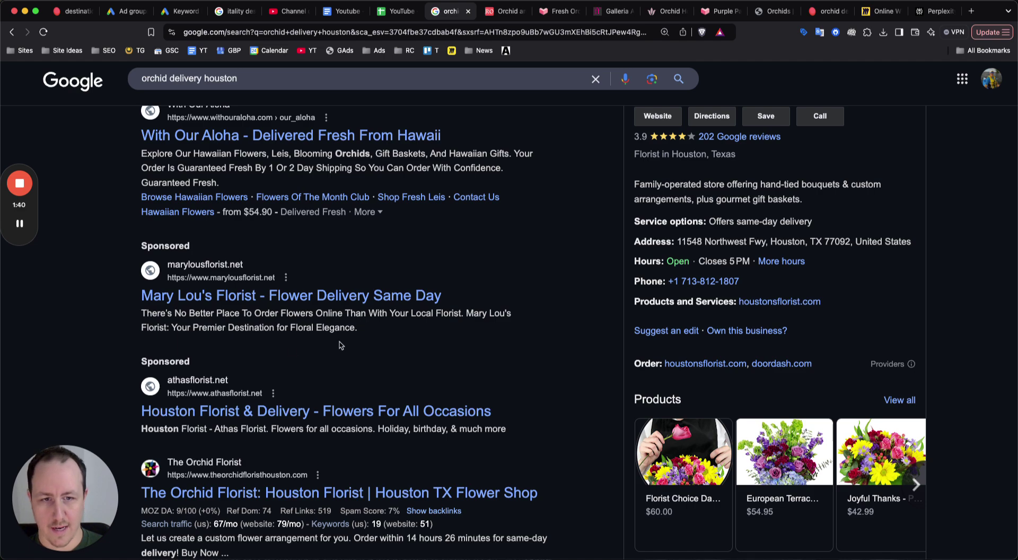
{"action": "scroll", "coordinate": [333, 360], "scroll_direction": "down", "scroll_amount": 3}
{"action": "scroll", "coordinate": [333, 360], "scroll_direction": "down", "scroll_amount": 10}
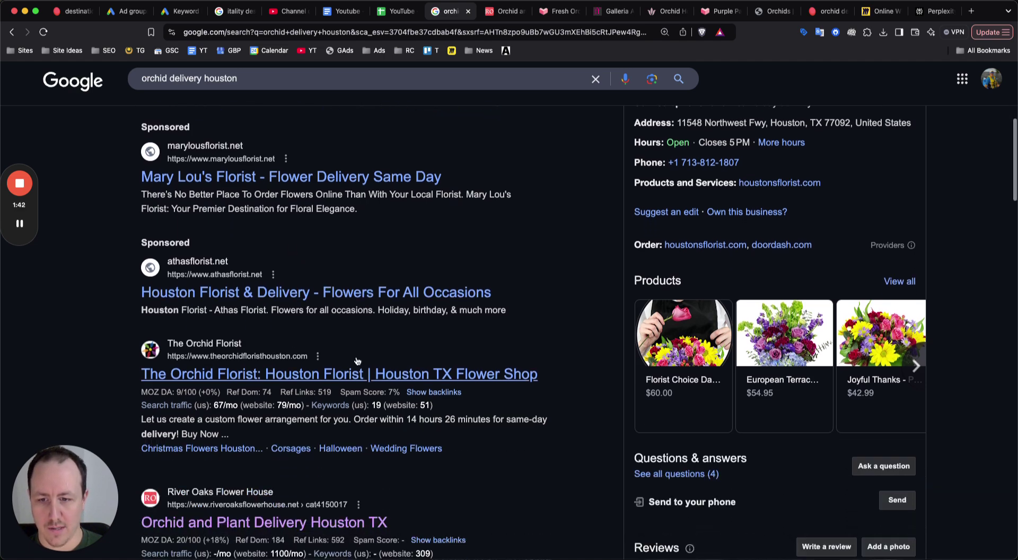
{"action": "scroll", "coordinate": [346, 243], "scroll_direction": "down", "scroll_amount": 3}
{"action": "scroll", "coordinate": [386, 286], "scroll_direction": "up", "scroll_amount": 12}
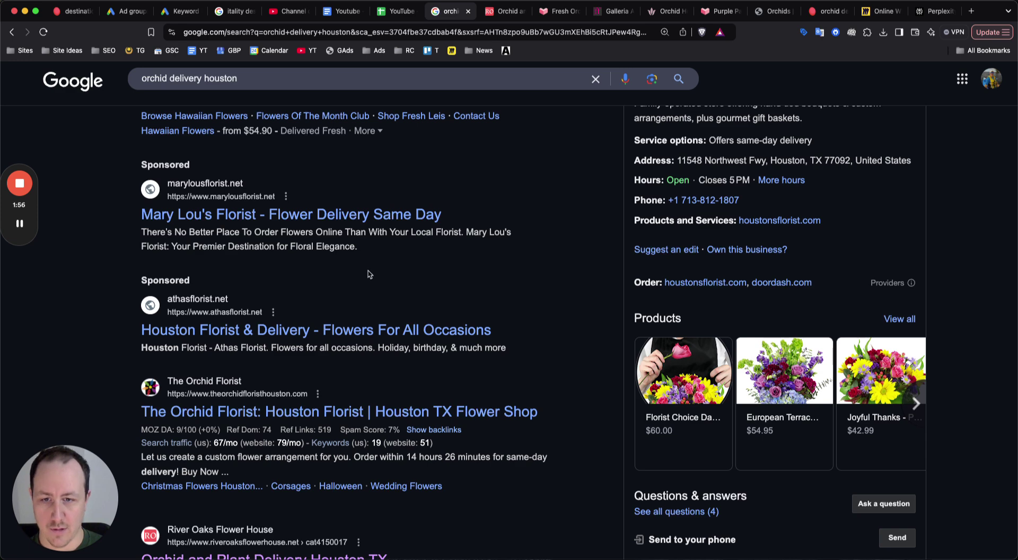
{"action": "scroll", "coordinate": [403, 333], "scroll_direction": "down", "scroll_amount": 3}
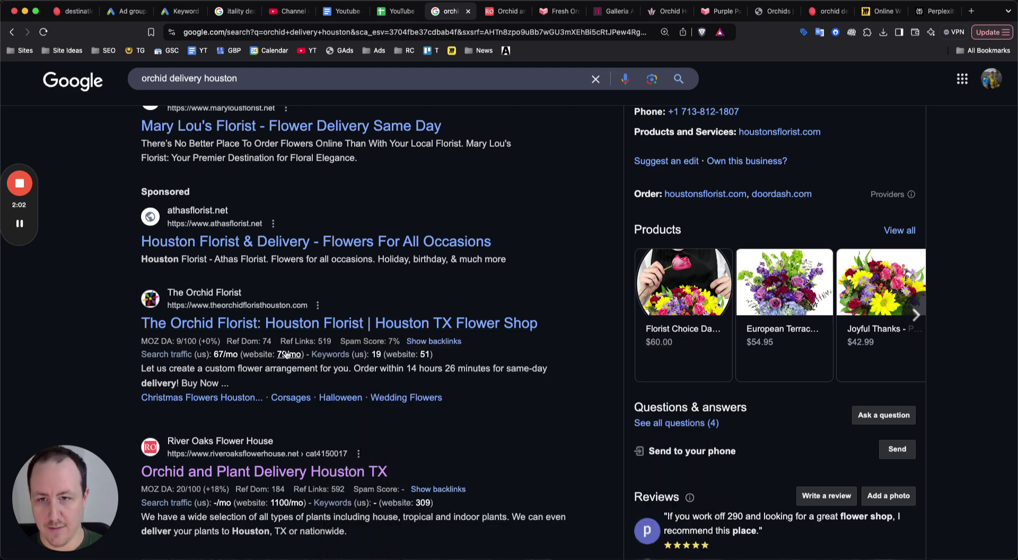
{"action": "scroll", "coordinate": [243, 307], "scroll_direction": "down", "scroll_amount": 1}
{"action": "scroll", "coordinate": [233, 290], "scroll_direction": "up", "scroll_amount": 2}
{"action": "scroll", "coordinate": [233, 292], "scroll_direction": "down", "scroll_amount": 2}
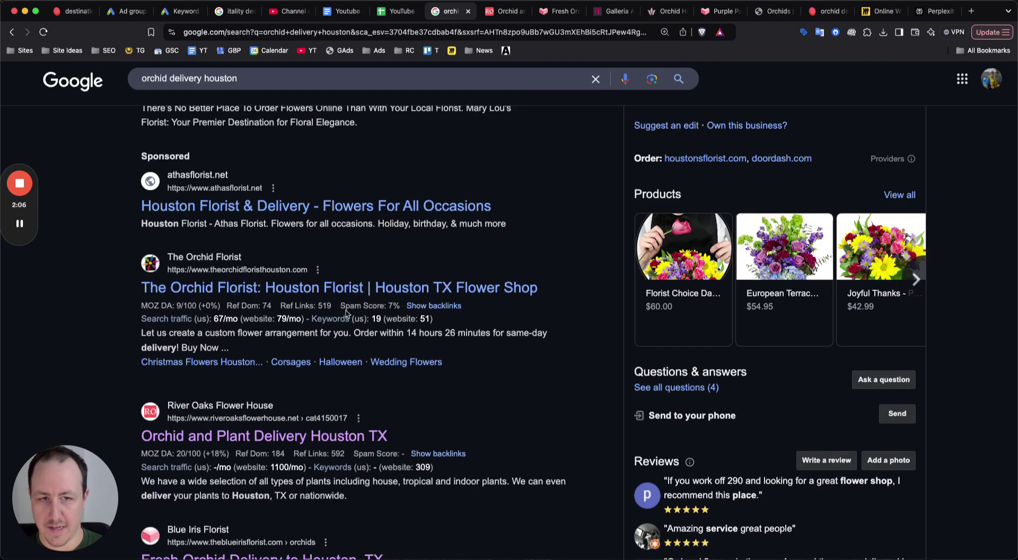
{"action": "mouse_move", "coordinate": [353, 313]}
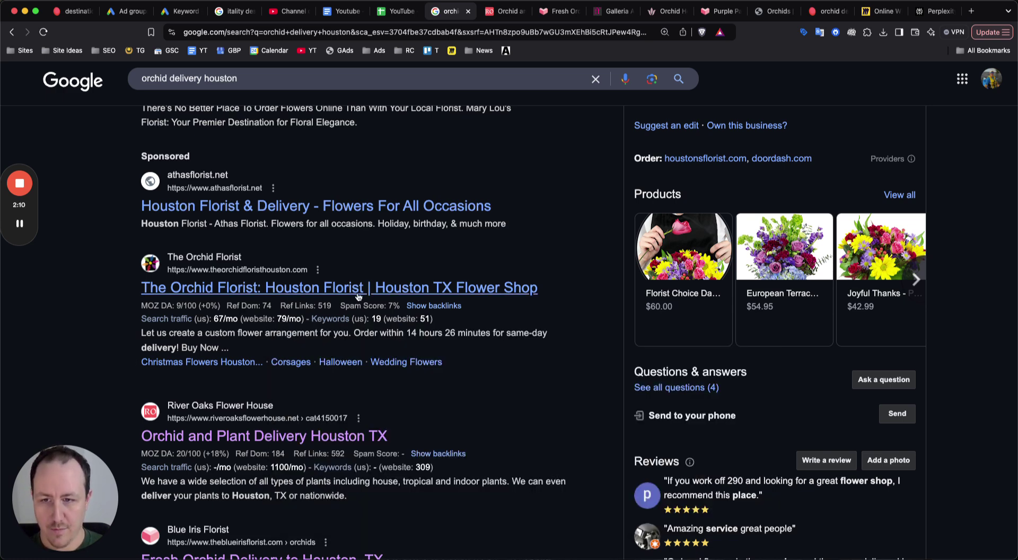
Step: Switch to the River Oaks Flower House orchid page and inspect its main "Orchid and Plant Delivery Houston TX" heading
{"action": "left_click", "coordinate": [501, 12]}
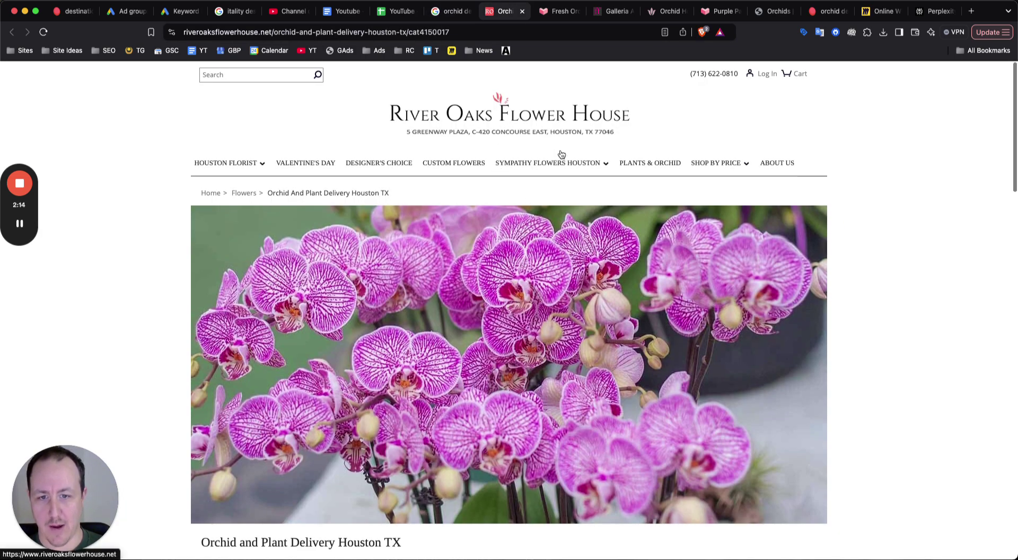
{"action": "scroll", "coordinate": [542, 209], "scroll_direction": "down", "scroll_amount": 5}
{"action": "left_click_drag", "start_coordinate": [186, 176], "coordinate": [380, 176]}
{"action": "left_click", "coordinate": [294, 178]}
{"action": "triple_click", "coordinate": [282, 175]}
{"action": "left_click", "coordinate": [287, 179]}
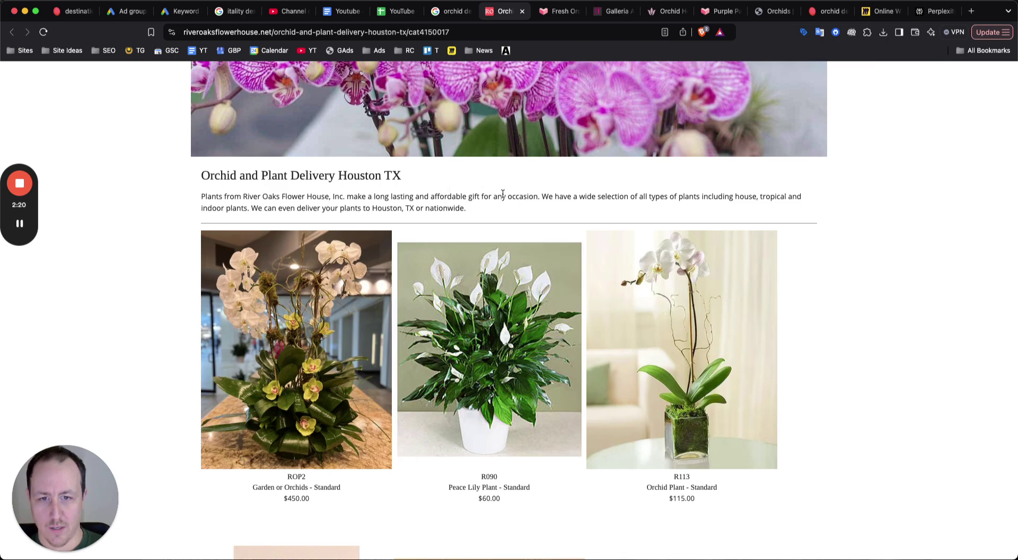
Step: Check the River Oaks page's product listings and the long text content at its end
{"action": "scroll", "coordinate": [530, 212], "scroll_direction": "down", "scroll_amount": 10}
{"action": "scroll", "coordinate": [584, 238], "scroll_direction": "up", "scroll_amount": 10}
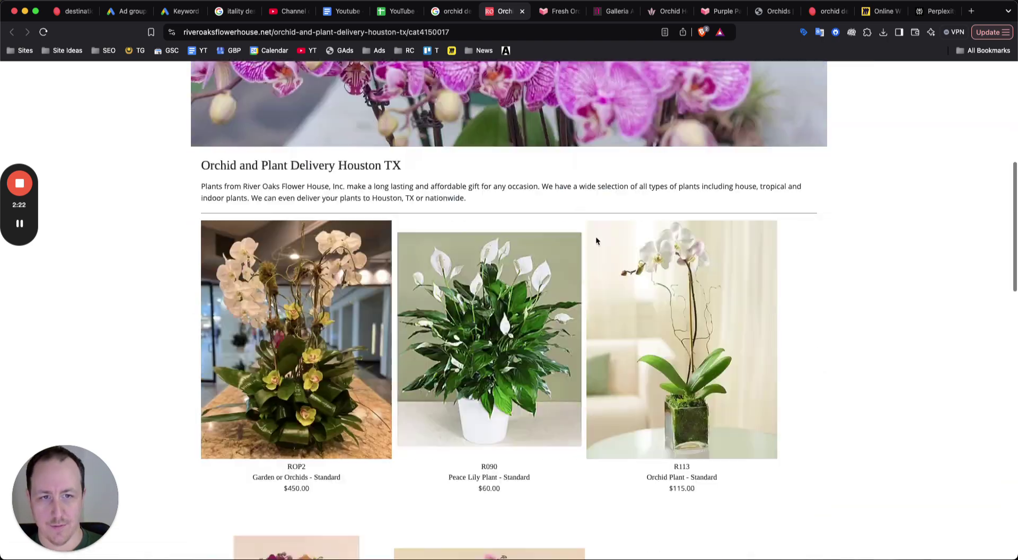
{"action": "scroll", "coordinate": [596, 236], "scroll_direction": "down", "scroll_amount": 10}
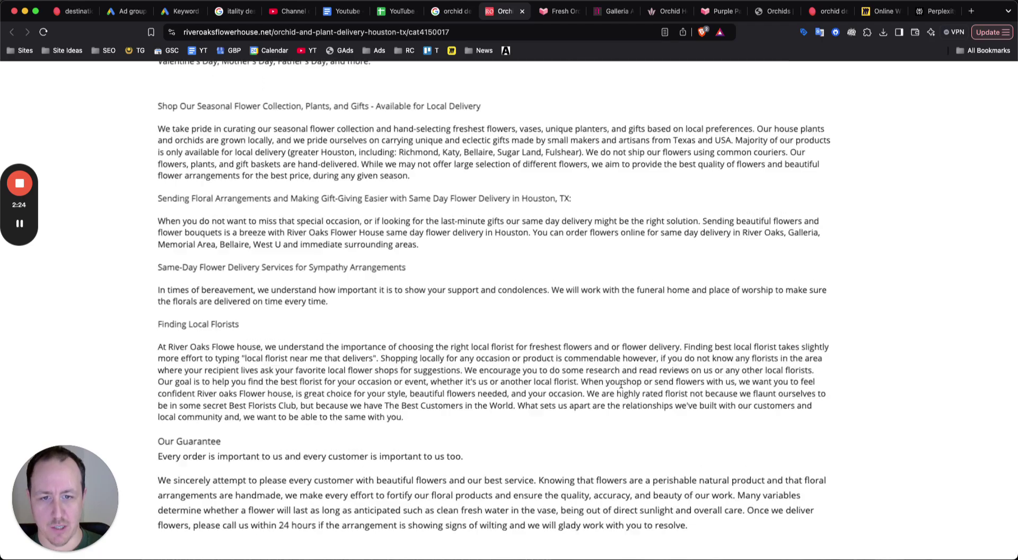
{"action": "left_click_drag", "start_coordinate": [523, 340], "coordinate": [566, 508]}
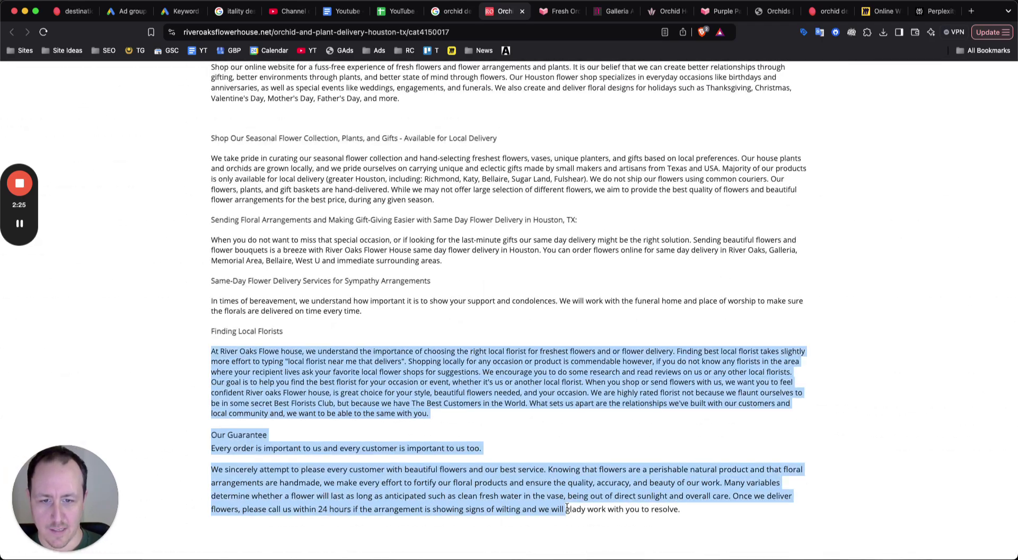
{"action": "left_click", "coordinate": [578, 449]}
Step: Open the AIOSEO analysis of the River Oaks page and inspect its meta title and description
{"action": "scroll", "coordinate": [578, 371], "scroll_direction": "up", "scroll_amount": 15}
{"action": "left_click", "coordinate": [836, 33]}
{"action": "left_click_drag", "start_coordinate": [573, 218], "coordinate": [668, 184]}
{"action": "left_click", "coordinate": [659, 240]}
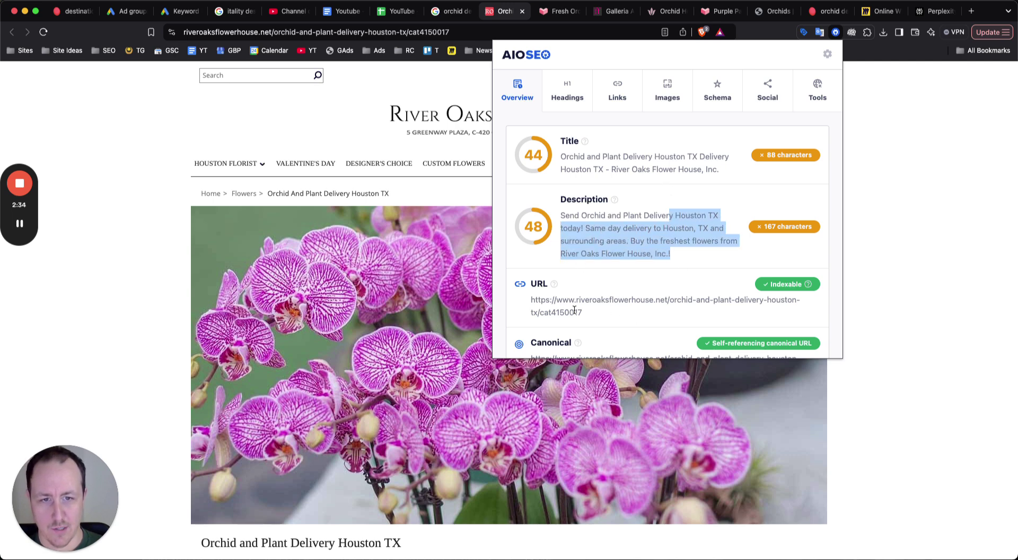
Step: Inspect the River Oaks page's URL structure in the AIOSEO analysis, including its category number, and close the analysis
{"action": "left_click", "coordinate": [616, 314]}
{"action": "left_click_drag", "start_coordinate": [578, 312], "coordinate": [678, 299]}
{"action": "left_click", "coordinate": [619, 313]}
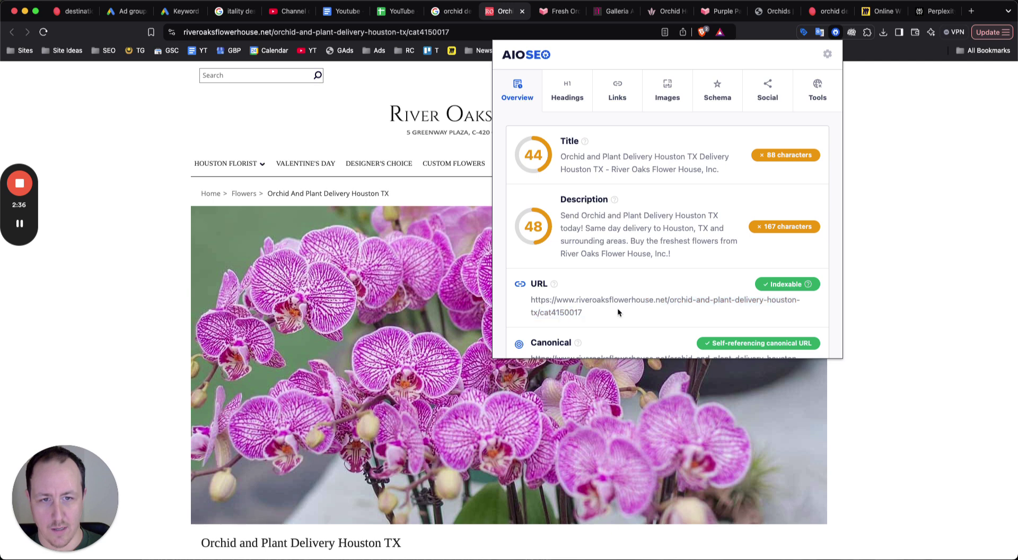
{"action": "left_click_drag", "start_coordinate": [538, 314], "coordinate": [584, 316]}
{"action": "left_click", "coordinate": [587, 319]}
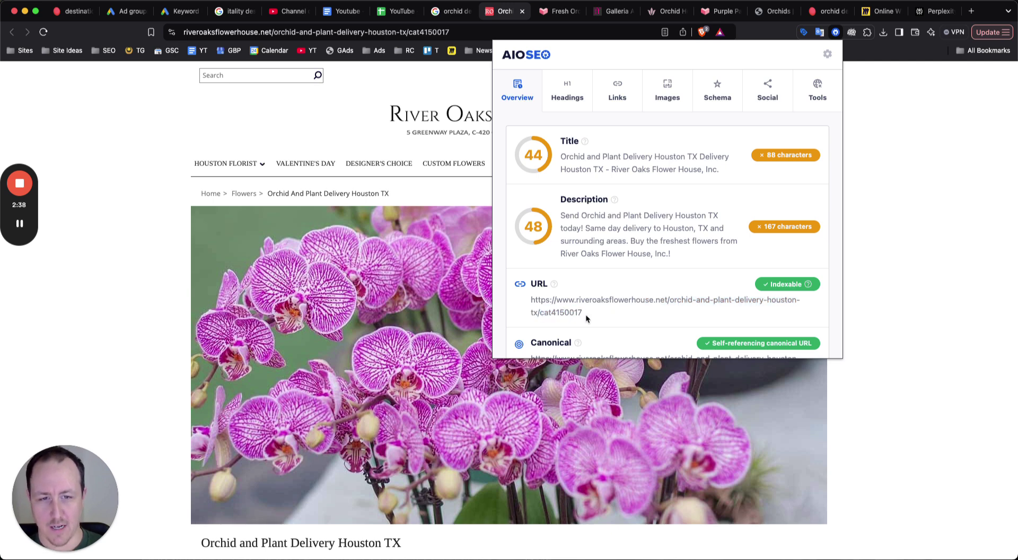
{"action": "scroll", "coordinate": [712, 299], "scroll_direction": "down", "scroll_amount": 2}
{"action": "left_click", "coordinate": [855, 270]}
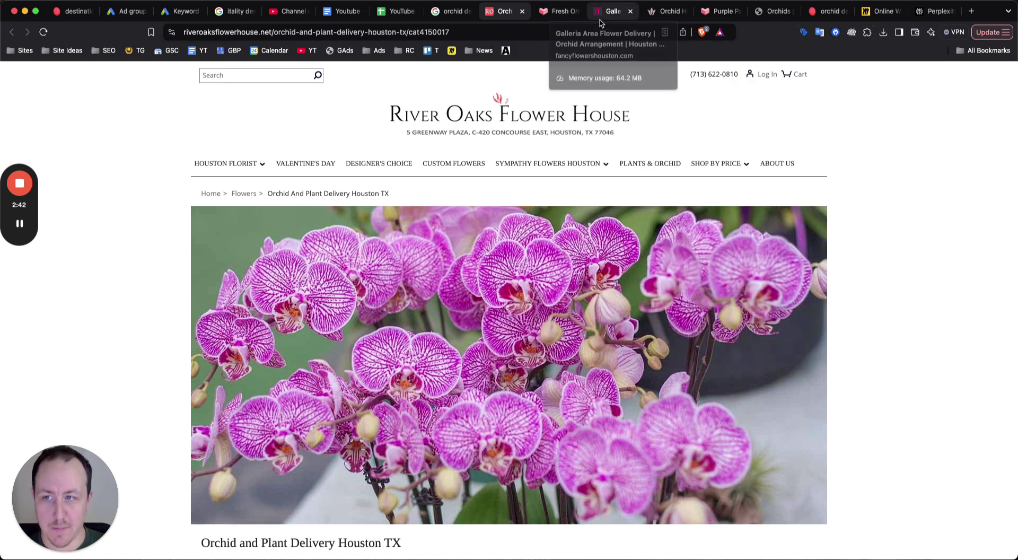
Step: Switch to the Blue Iris Florist orchids page and review its heading, intro text and overall content
{"action": "left_click", "coordinate": [560, 11]}
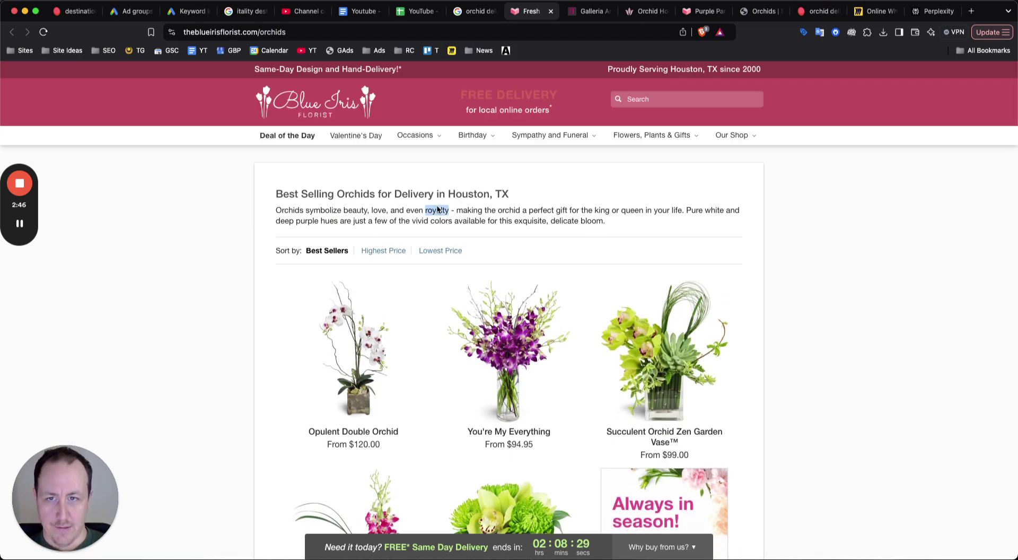
{"action": "triple_click", "coordinate": [435, 210]}
{"action": "left_click", "coordinate": [412, 203]}
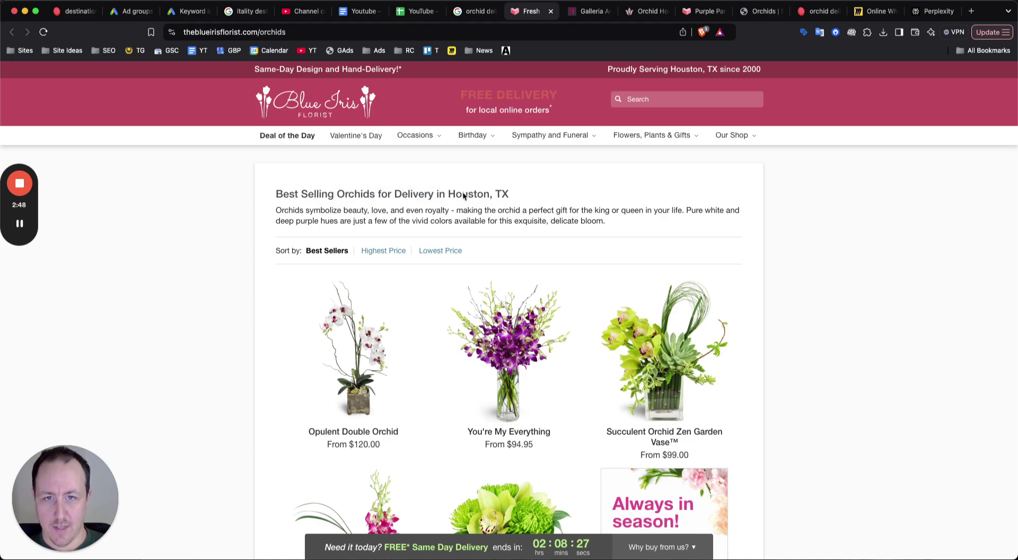
{"action": "scroll", "coordinate": [542, 210], "scroll_direction": "down", "scroll_amount": 15}
{"action": "scroll", "coordinate": [727, 282], "scroll_direction": "up", "scroll_amount": 15}
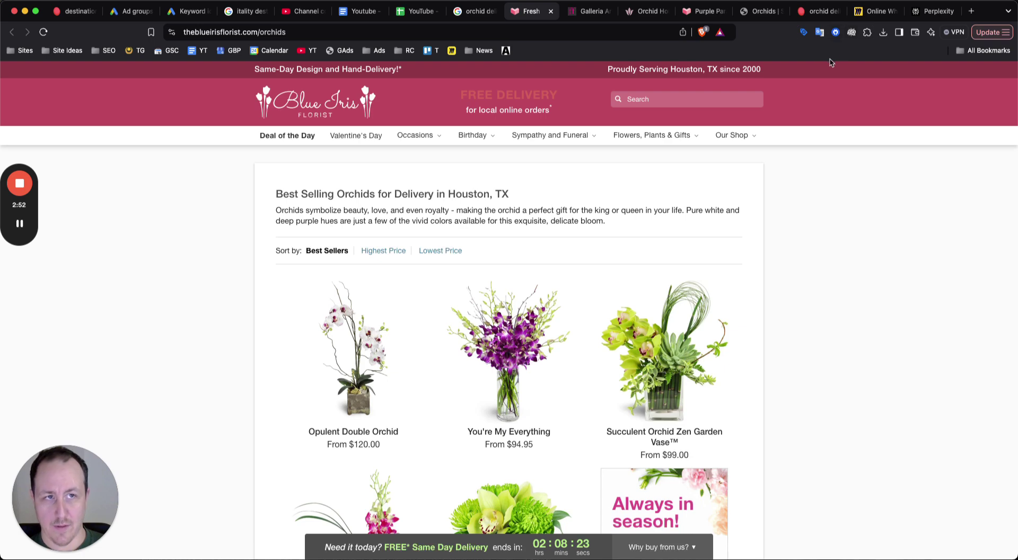
Step: Open the AIOSEO analysis of the Blue Iris page, inspect its meta title, description and URL, and close the analysis
{"action": "left_click", "coordinate": [835, 32]}
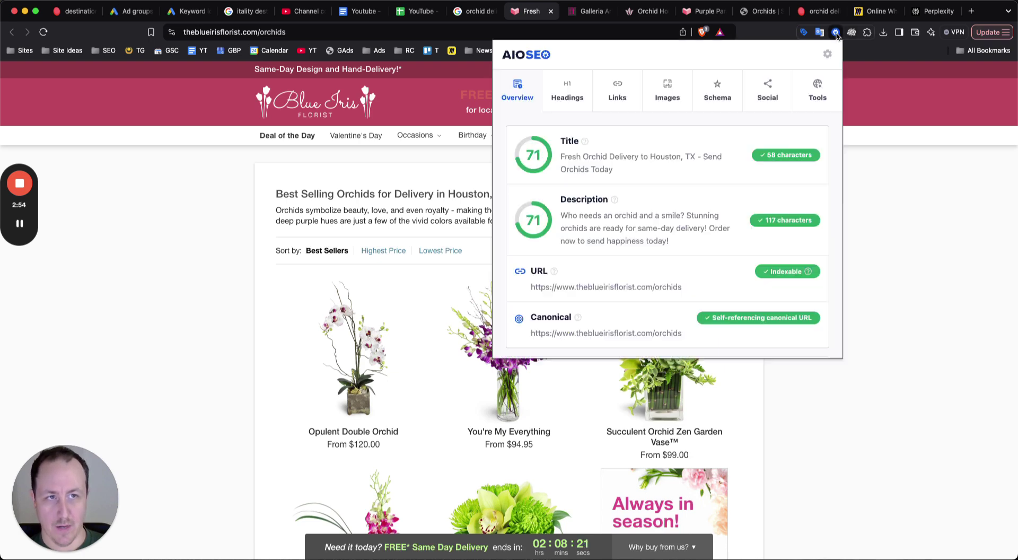
{"action": "left_click_drag", "start_coordinate": [561, 156], "coordinate": [639, 167]}
{"action": "left_click", "coordinate": [639, 168]}
{"action": "left_click_drag", "start_coordinate": [567, 228], "coordinate": [670, 204]}
{"action": "left_click", "coordinate": [669, 232]}
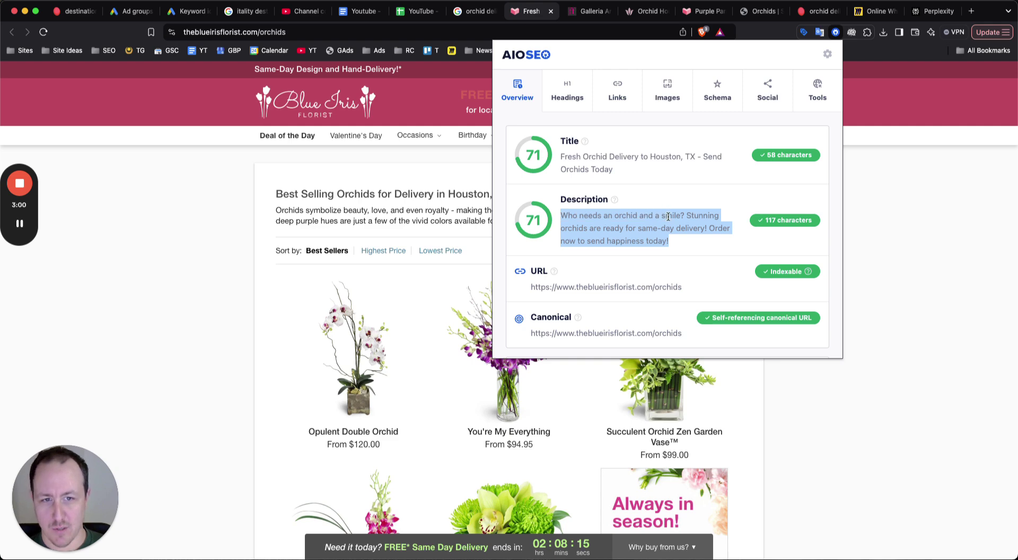
{"action": "left_click", "coordinate": [667, 260]}
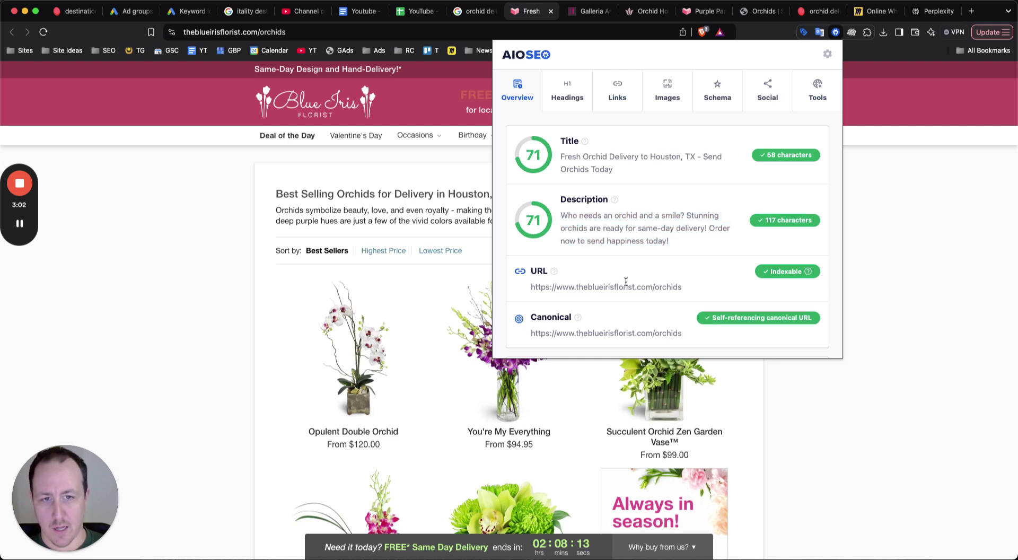
{"action": "left_click", "coordinate": [344, 299]}
{"action": "scroll", "coordinate": [439, 260], "scroll_direction": "up", "scroll_amount": 1}
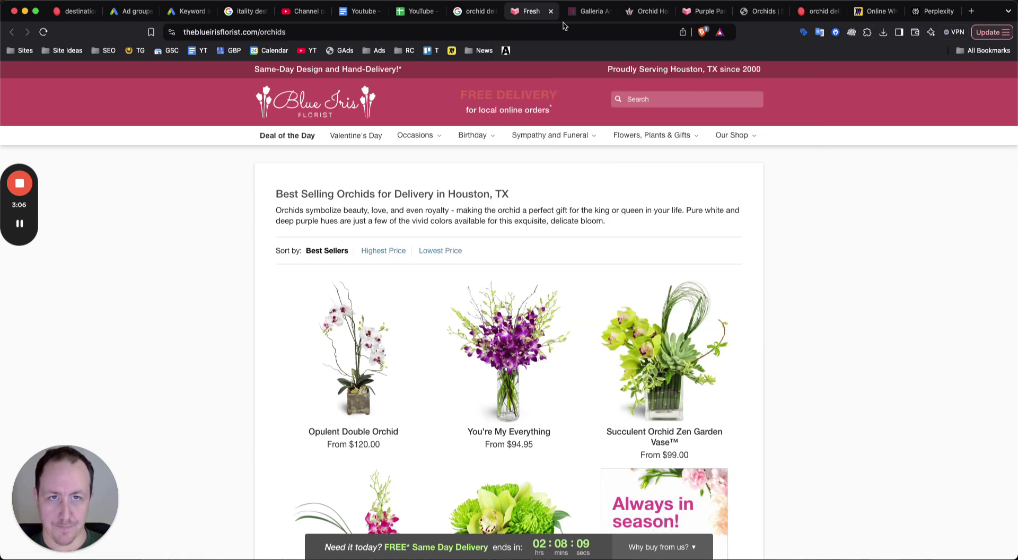
Step: Close the Blue Iris page and review the Fancy Flowers Houston orchid page's intro text, layout, product listings and footer
{"action": "left_click", "coordinate": [551, 12]}
{"action": "scroll", "coordinate": [579, 170], "scroll_direction": "up", "scroll_amount": 5}
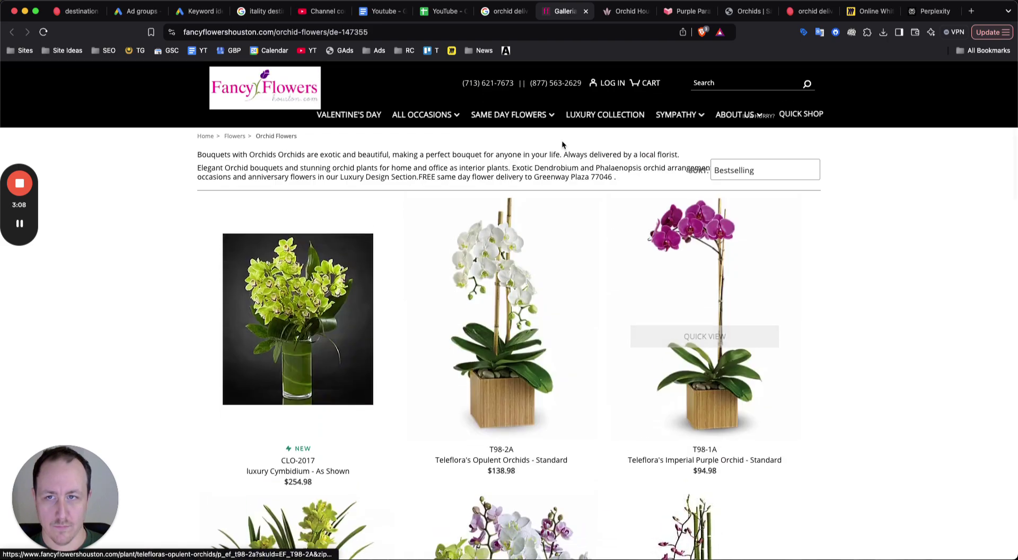
{"action": "scroll", "coordinate": [630, 143], "scroll_direction": "down", "scroll_amount": 15}
{"action": "scroll", "coordinate": [727, 229], "scroll_direction": "up", "scroll_amount": 10}
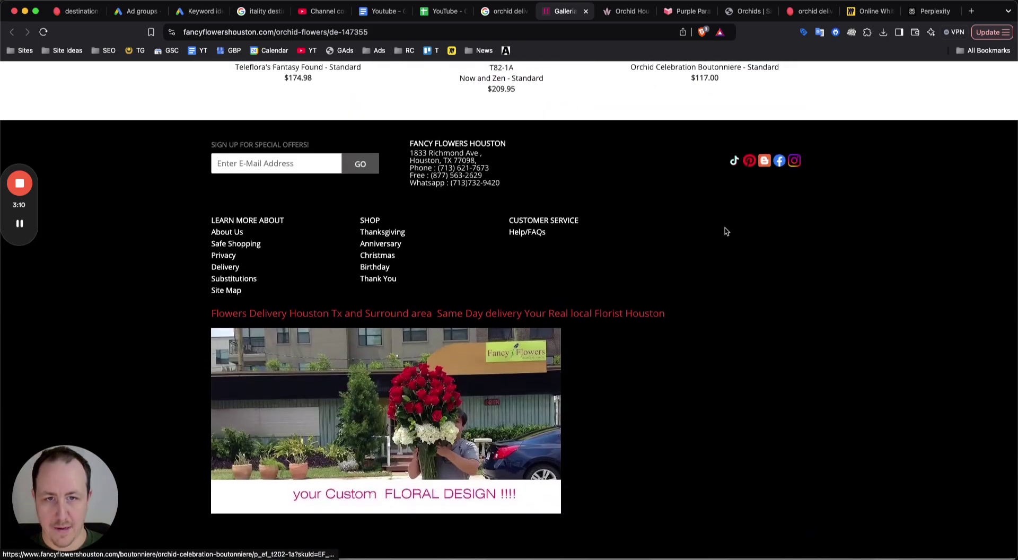
{"action": "scroll", "coordinate": [754, 287], "scroll_direction": "up", "scroll_amount": 5}
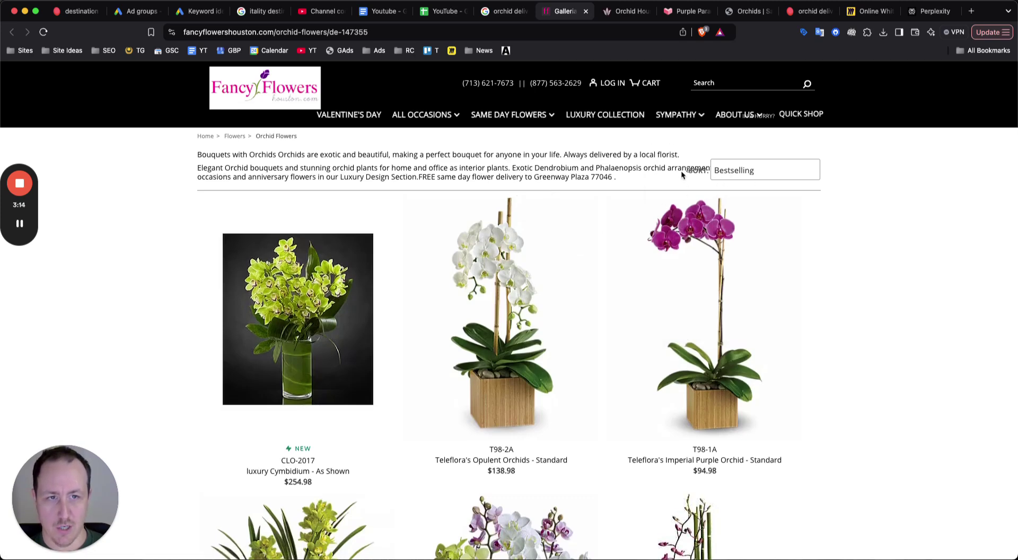
{"action": "scroll", "coordinate": [657, 175], "scroll_direction": "down", "scroll_amount": 1}
{"action": "scroll", "coordinate": [755, 103], "scroll_direction": "up", "scroll_amount": 5}
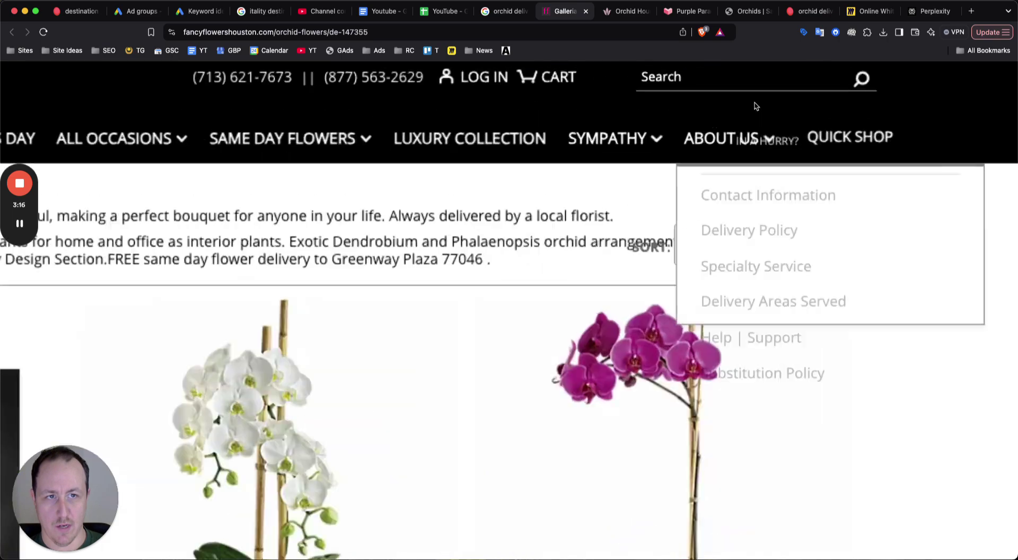
{"action": "scroll", "coordinate": [768, 161], "scroll_direction": "down", "scroll_amount": 5}
{"action": "scroll", "coordinate": [661, 256], "scroll_direction": "down", "scroll_amount": 8}
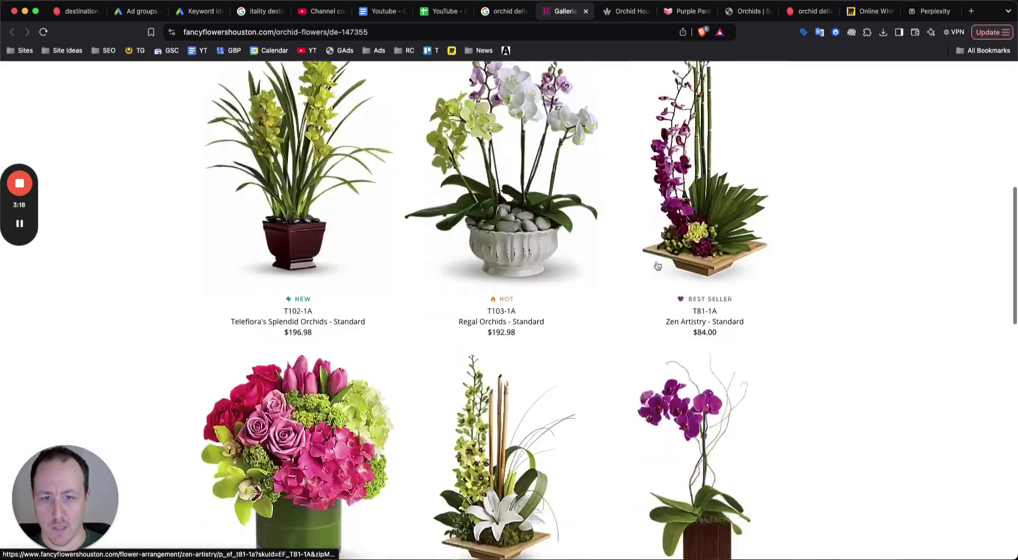
{"action": "scroll", "coordinate": [759, 177], "scroll_direction": "up", "scroll_amount": 10}
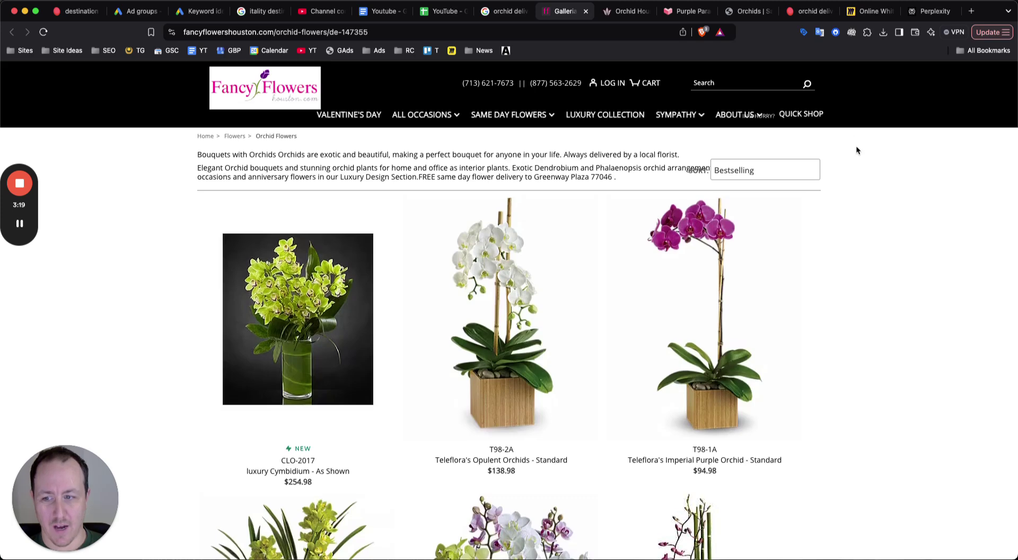
Step: Inspect the Fancy Flowers page's meta title, description, URL and keywords in the AIOSEO analysis, and close the analysis
{"action": "left_click", "coordinate": [836, 32]}
{"action": "left_click_drag", "start_coordinate": [588, 158], "coordinate": [615, 158]}
{"action": "left_click", "coordinate": [617, 159]}
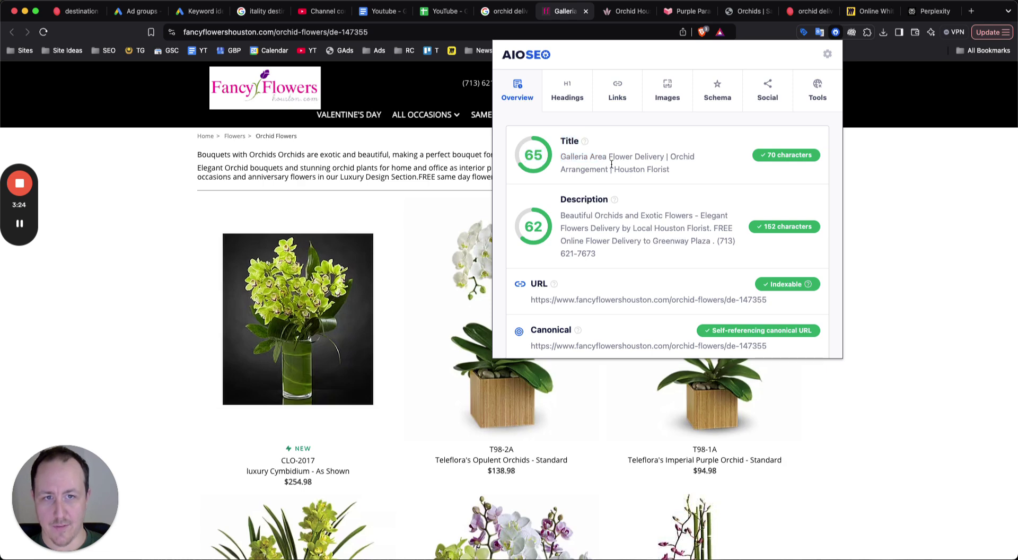
{"action": "scroll", "coordinate": [681, 286], "scroll_direction": "down", "scroll_amount": 3}
{"action": "scroll", "coordinate": [677, 268], "scroll_direction": "up", "scroll_amount": 2}
{"action": "scroll", "coordinate": [657, 257], "scroll_direction": "down", "scroll_amount": 2}
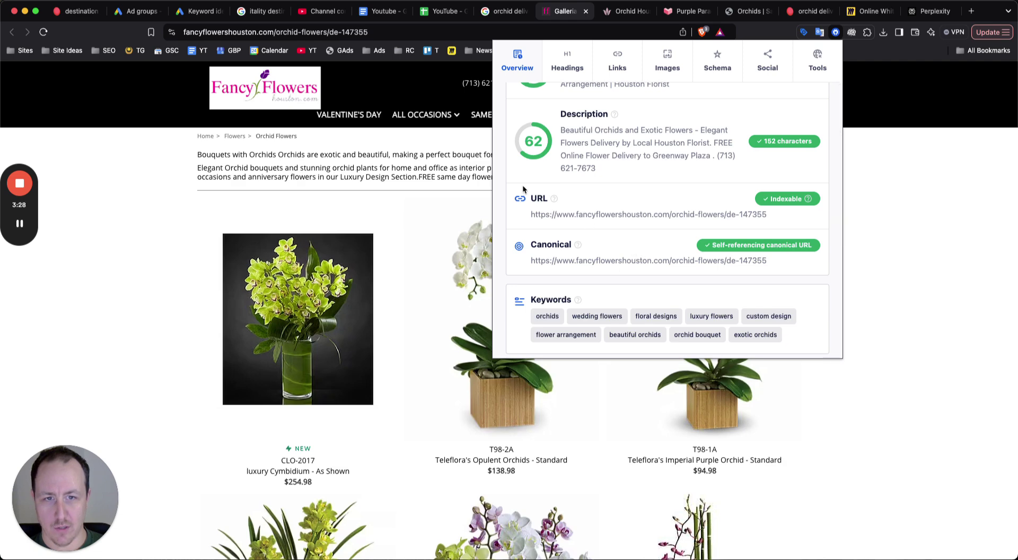
{"action": "left_click", "coordinate": [364, 178]}
Step: Close the Fancy Flowers page and review the Westmount Florist "Houston" orchid product page, including its price currency and footer
{"action": "left_click", "coordinate": [586, 11]}
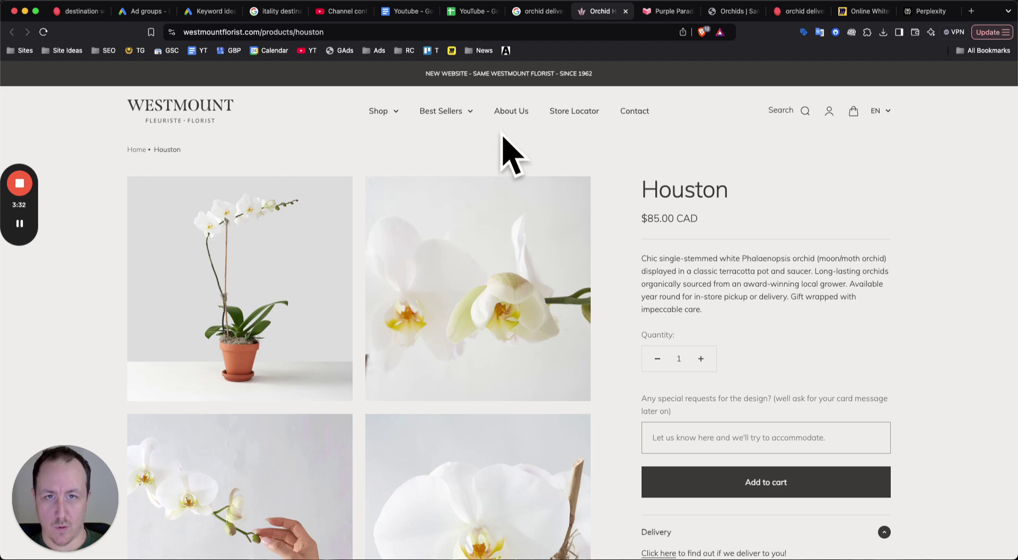
{"action": "scroll", "coordinate": [578, 186], "scroll_direction": "down", "scroll_amount": 20}
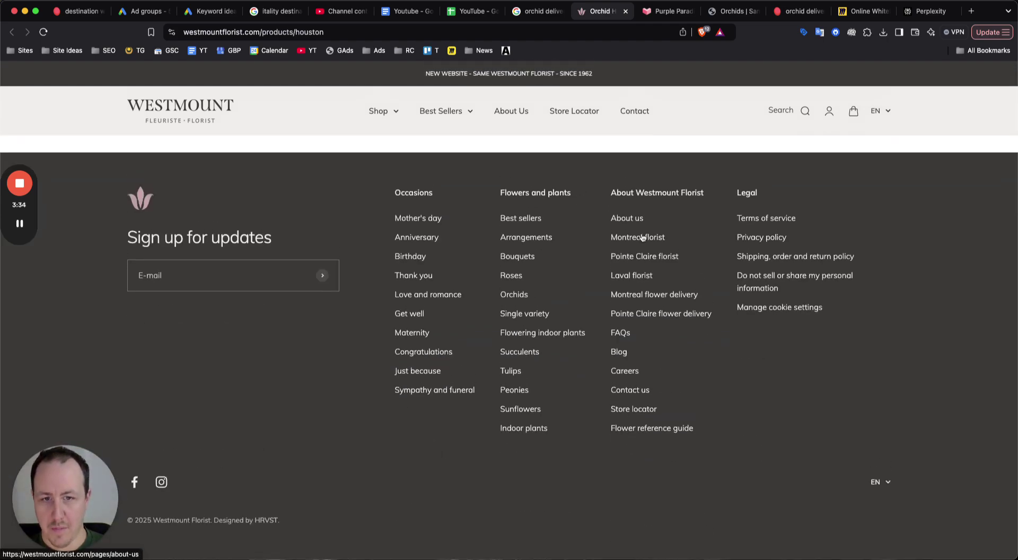
{"action": "scroll", "coordinate": [679, 337], "scroll_direction": "up", "scroll_amount": 20}
{"action": "scroll", "coordinate": [682, 341], "scroll_direction": "up", "scroll_amount": 2}
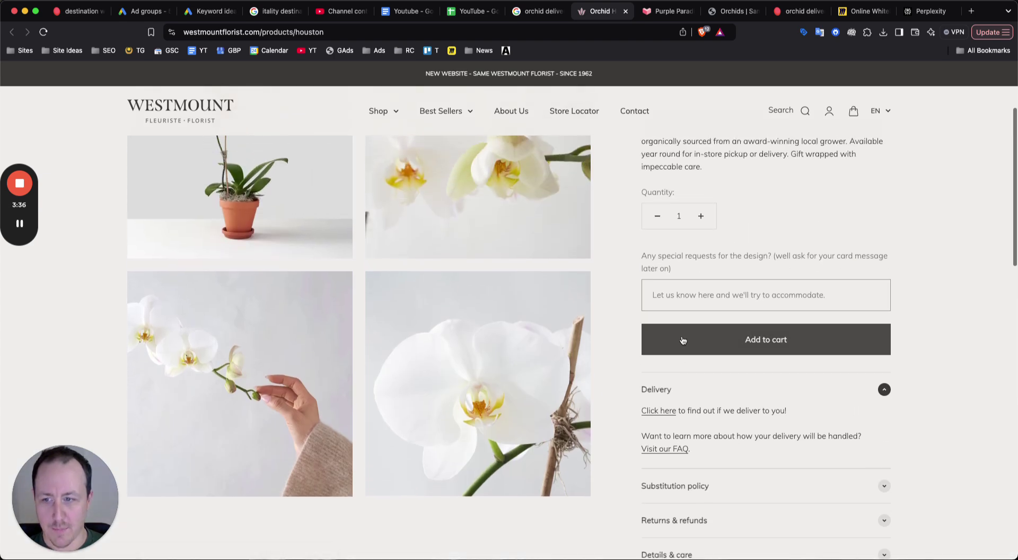
{"action": "scroll", "coordinate": [671, 334], "scroll_direction": "up", "scroll_amount": 6}
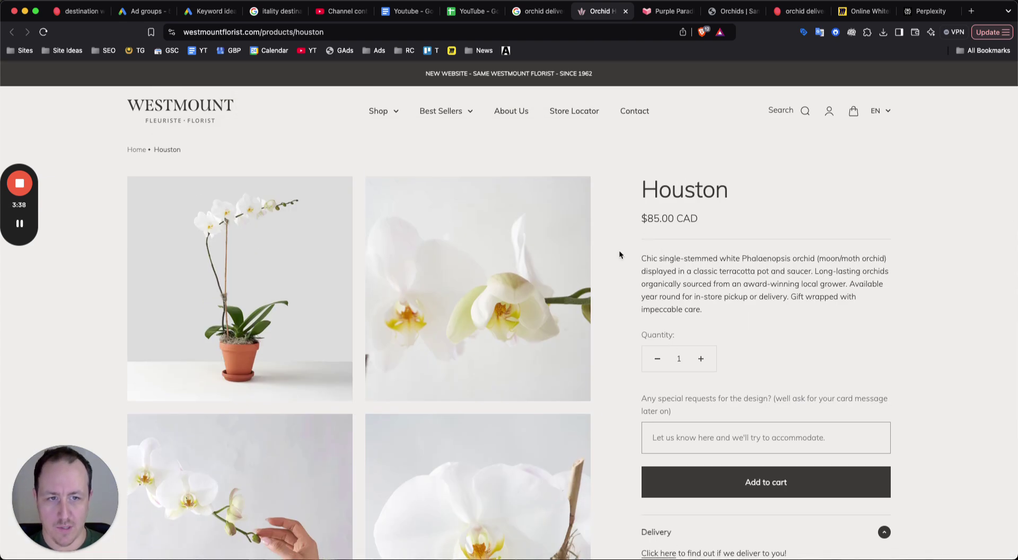
{"action": "scroll", "coordinate": [680, 218], "scroll_direction": "up", "scroll_amount": 2, "text": "ctrl"}
{"action": "scroll", "coordinate": [680, 218], "scroll_direction": "up", "scroll_amount": 2, "text": "ctrl"}
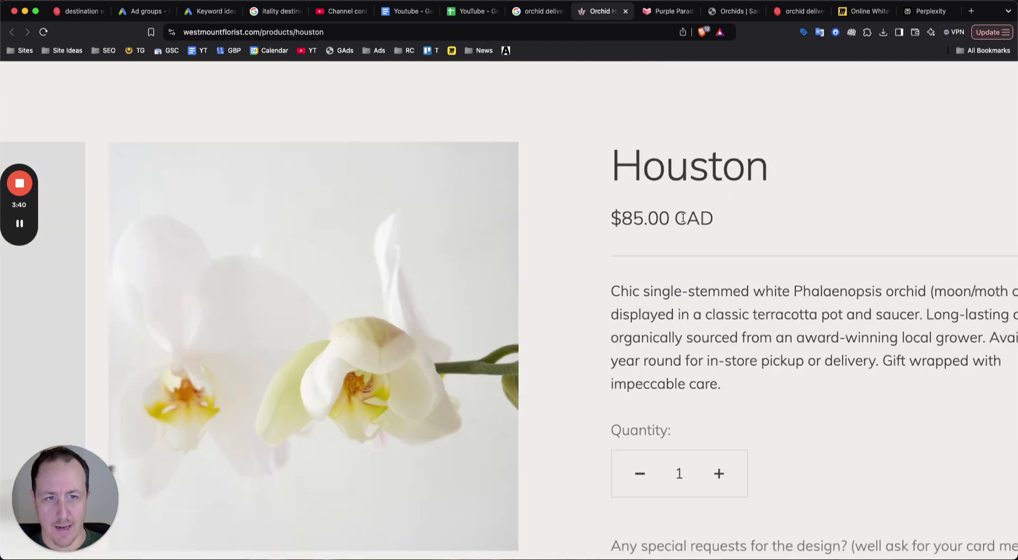
{"action": "scroll", "coordinate": [530, 239], "scroll_direction": "down", "scroll_amount": 5, "text": "ctrl"}
Step: Open the Westmount Florist home page and look through its content and footer for the areas it serves
{"action": "left_click", "coordinate": [192, 110]}
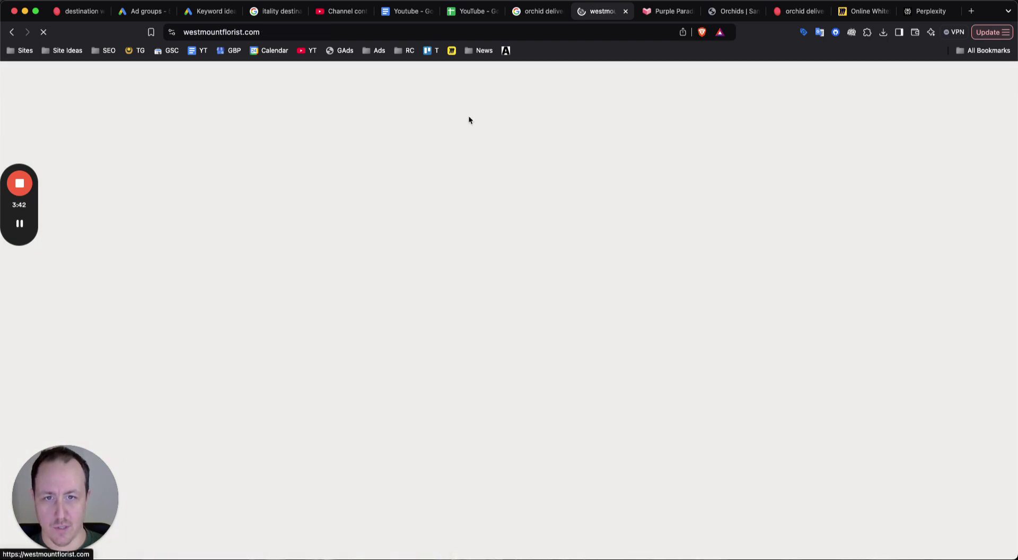
{"action": "scroll", "coordinate": [671, 157], "scroll_direction": "down", "scroll_amount": 8}
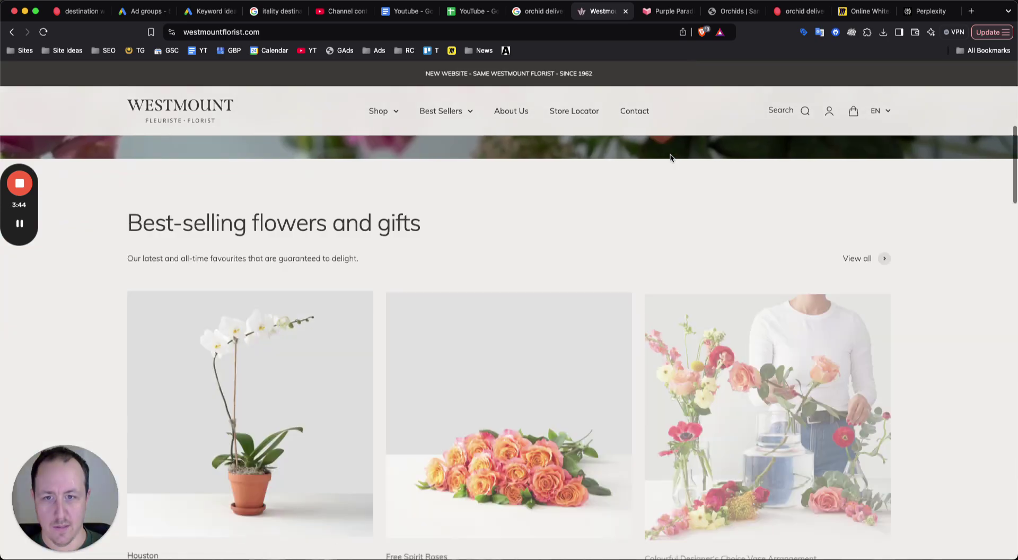
{"action": "scroll", "coordinate": [671, 159], "scroll_direction": "down", "scroll_amount": 8}
{"action": "scroll", "coordinate": [672, 159], "scroll_direction": "down", "scroll_amount": 15}
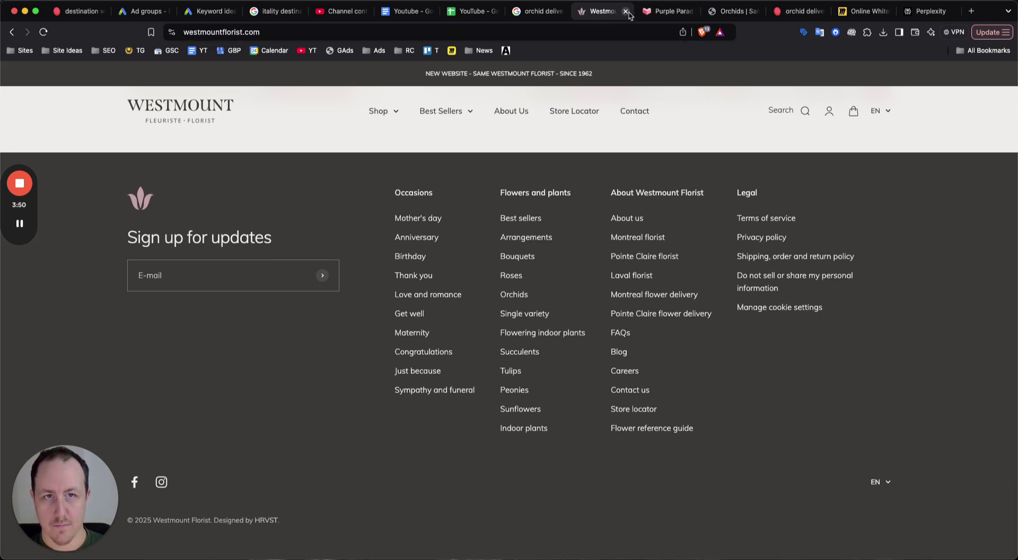
Step: Close the Westmount site and review The Orchid Florist's Purple Paradise Orchid Bouquet page from its heading to its footer
{"action": "left_click", "coordinate": [626, 11]}
{"action": "scroll", "coordinate": [653, 307], "scroll_direction": "down", "scroll_amount": 3}
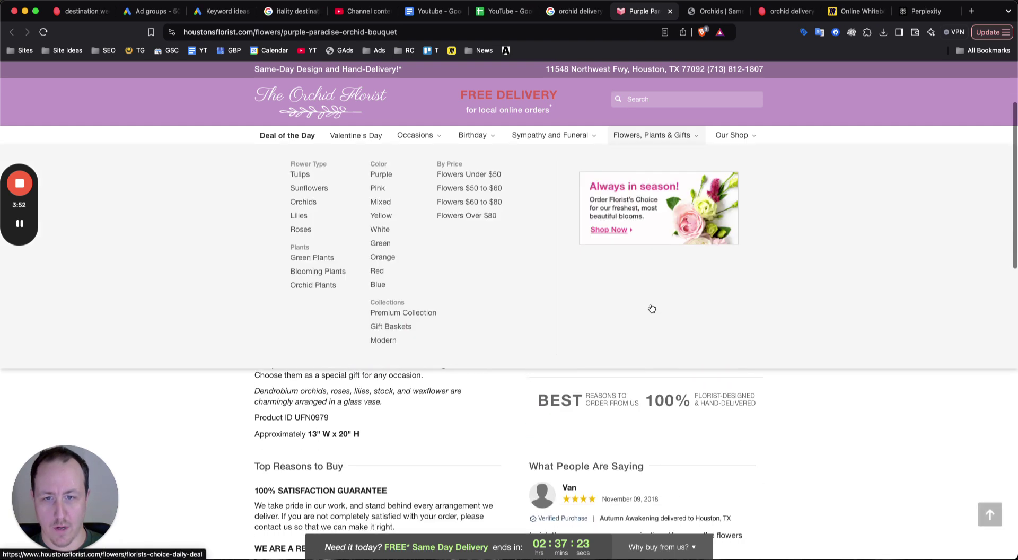
{"action": "scroll", "coordinate": [316, 340], "scroll_direction": "up", "scroll_amount": 3}
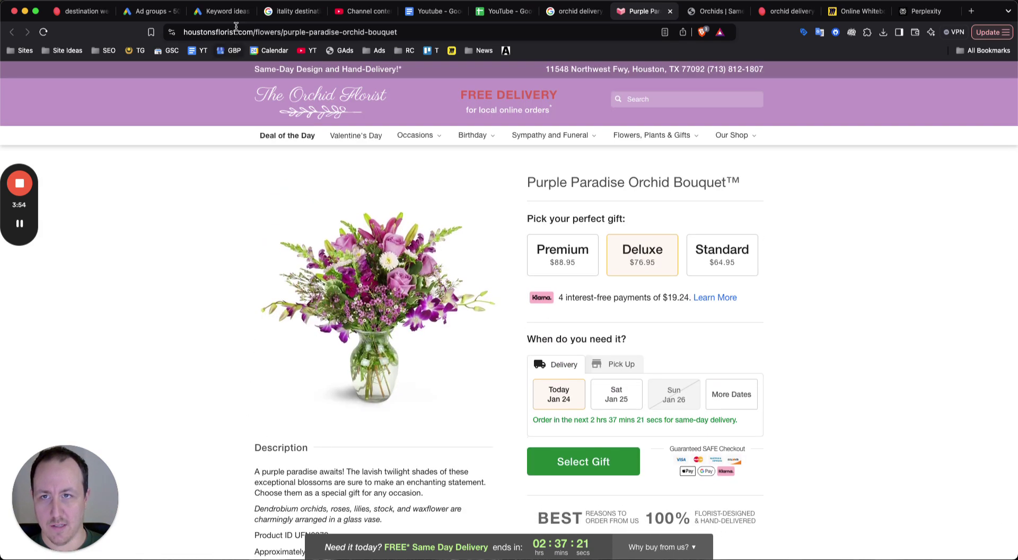
{"action": "scroll", "coordinate": [598, 363], "scroll_direction": "down", "scroll_amount": 20}
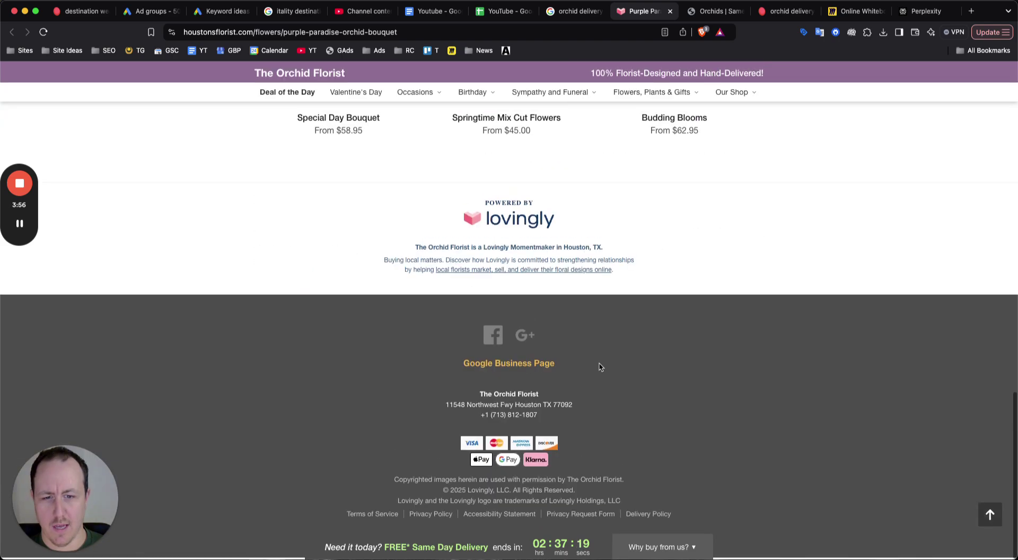
{"action": "scroll", "coordinate": [679, 414], "scroll_direction": "up", "scroll_amount": 20}
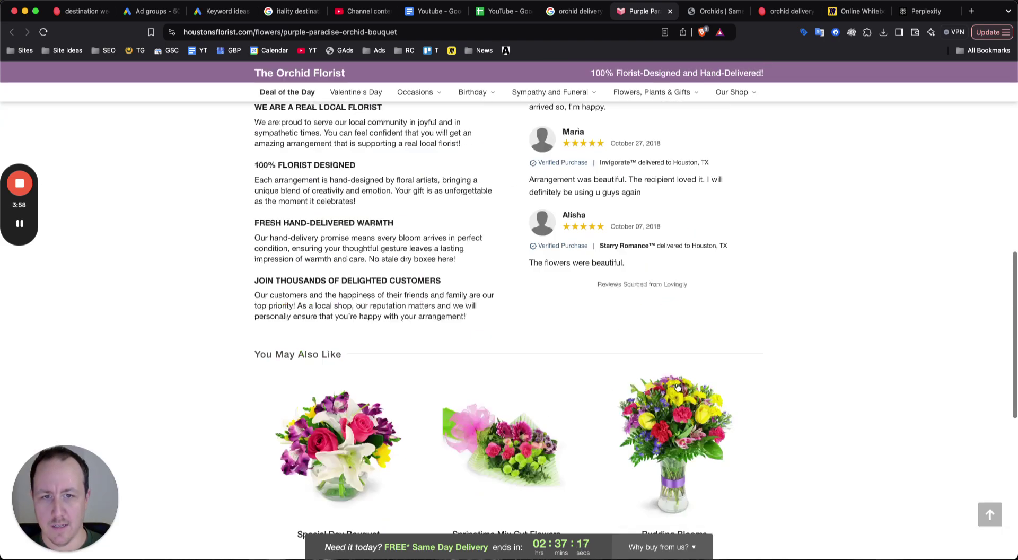
{"action": "scroll", "coordinate": [673, 321], "scroll_direction": "up", "scroll_amount": 2}
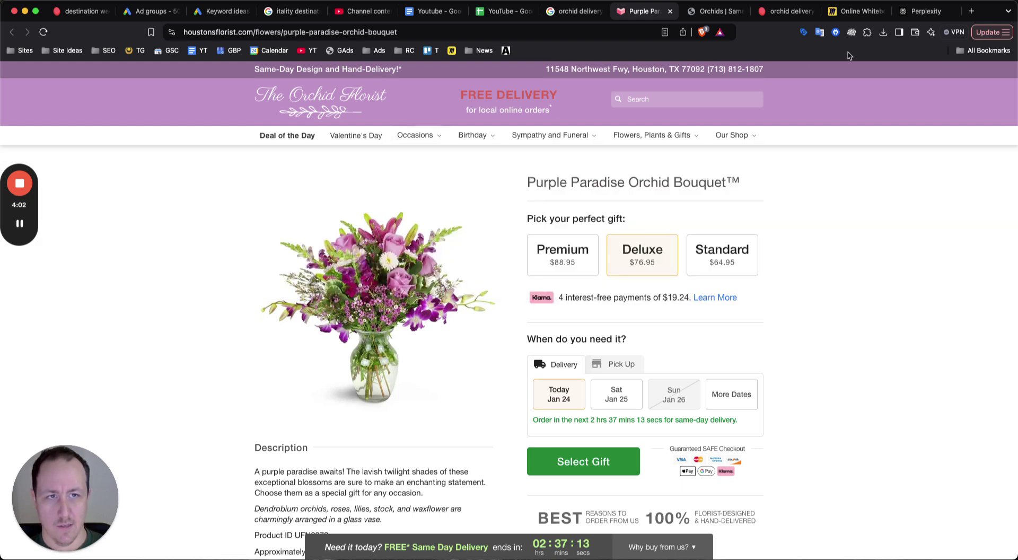
Step: Inspect the Purple Paradise page's meta title and description in the AIOSEO analysis, and close the analysis
{"action": "left_click", "coordinate": [836, 32]}
{"action": "left_click_drag", "start_coordinate": [590, 157], "coordinate": [638, 169]}
{"action": "left_click", "coordinate": [638, 170]}
{"action": "scroll", "coordinate": [552, 209], "scroll_direction": "down", "scroll_amount": 2}
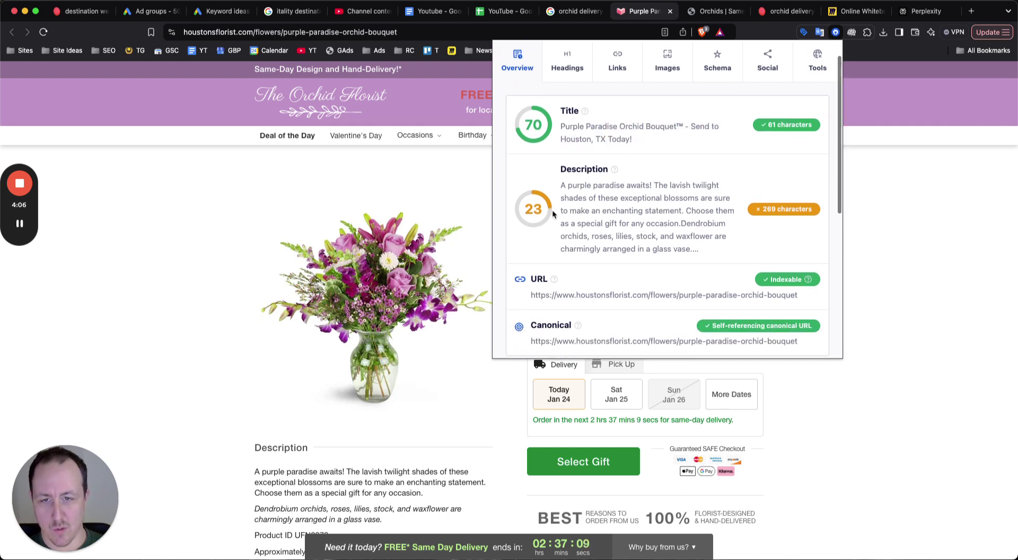
{"action": "left_click_drag", "start_coordinate": [601, 212], "coordinate": [681, 204]}
{"action": "left_click", "coordinate": [682, 204]}
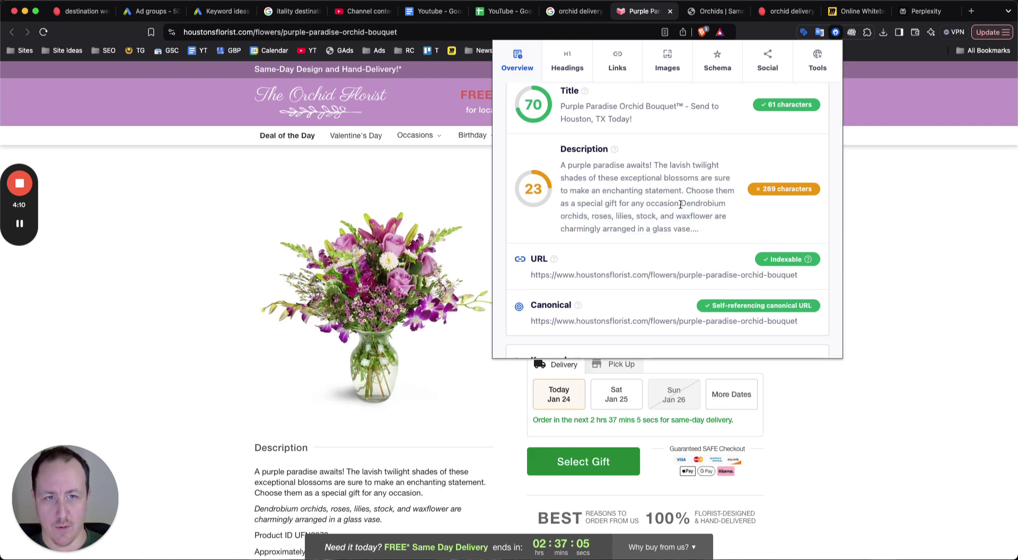
{"action": "left_click_drag", "start_coordinate": [606, 205], "coordinate": [669, 214]}
{"action": "left_click", "coordinate": [669, 215]}
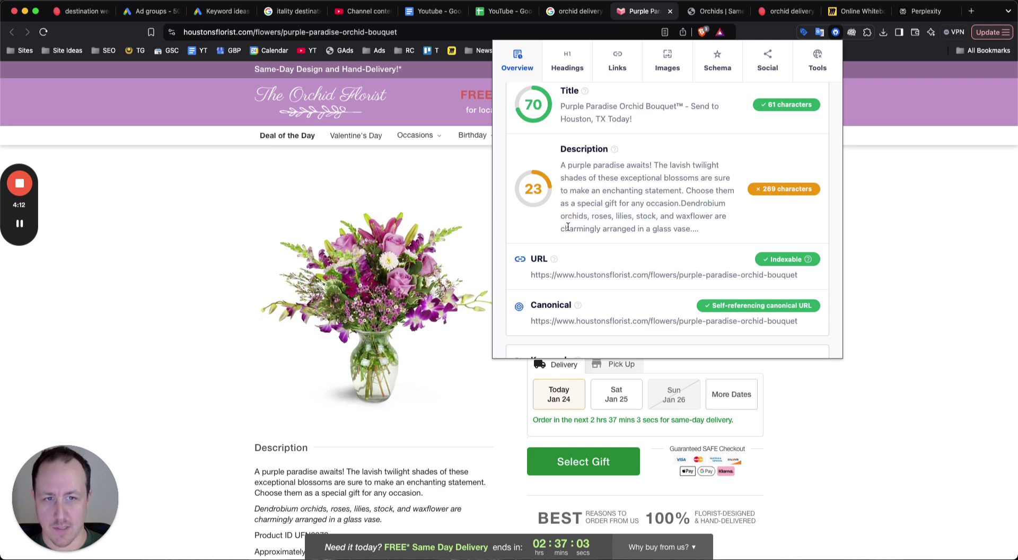
{"action": "left_click", "coordinate": [901, 294]}
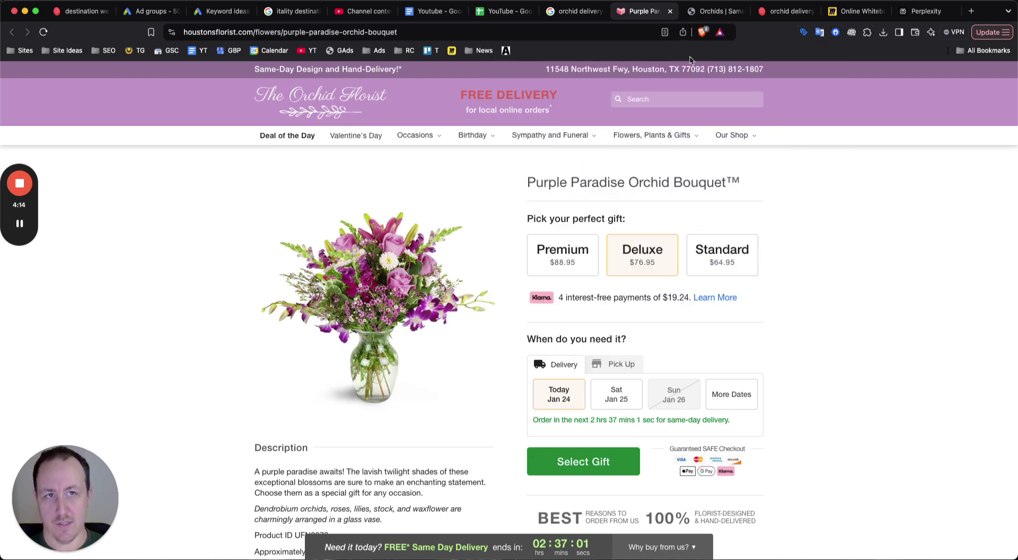
Step: Close the Purple Paradise page, review the 98 Flowers orchids category page's heading and content, and close that page
{"action": "left_click", "coordinate": [670, 11]}
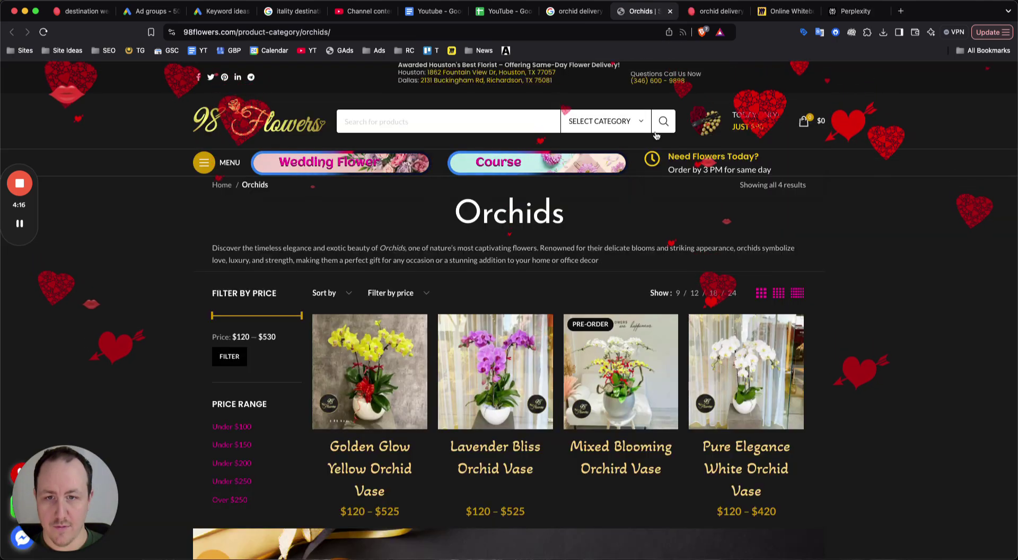
{"action": "scroll", "coordinate": [679, 212], "scroll_direction": "down", "scroll_amount": 6}
{"action": "scroll", "coordinate": [673, 170], "scroll_direction": "up", "scroll_amount": 6}
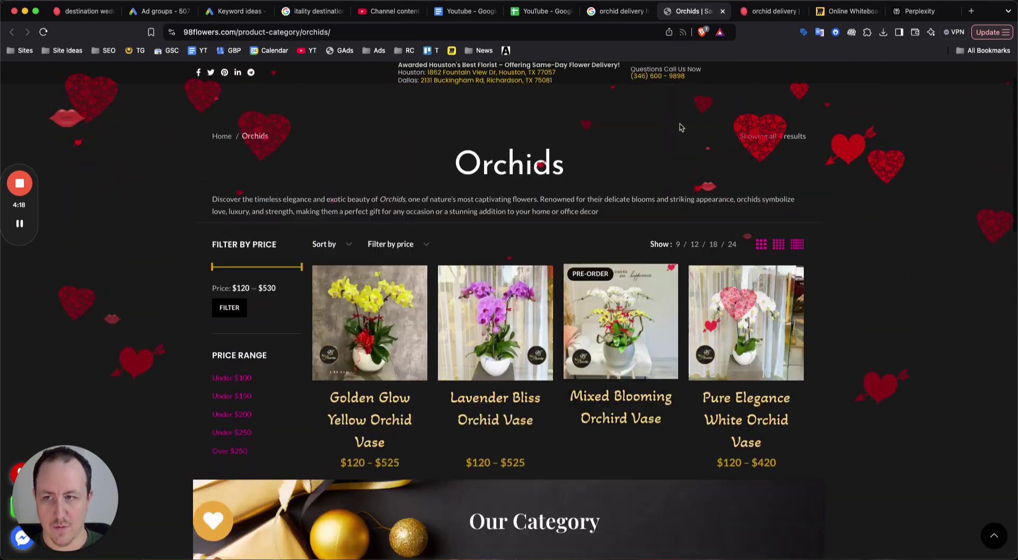
{"action": "left_click", "coordinate": [722, 11]}
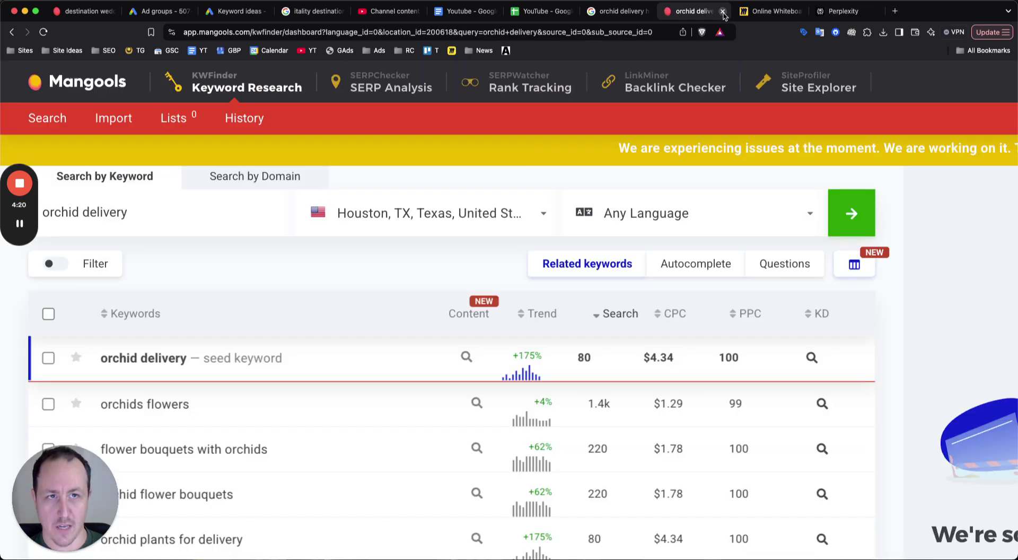
Step: Switch to the Miro whiteboard with the collection page outline and set the pen colour to purple
{"action": "left_click", "coordinate": [767, 10]}
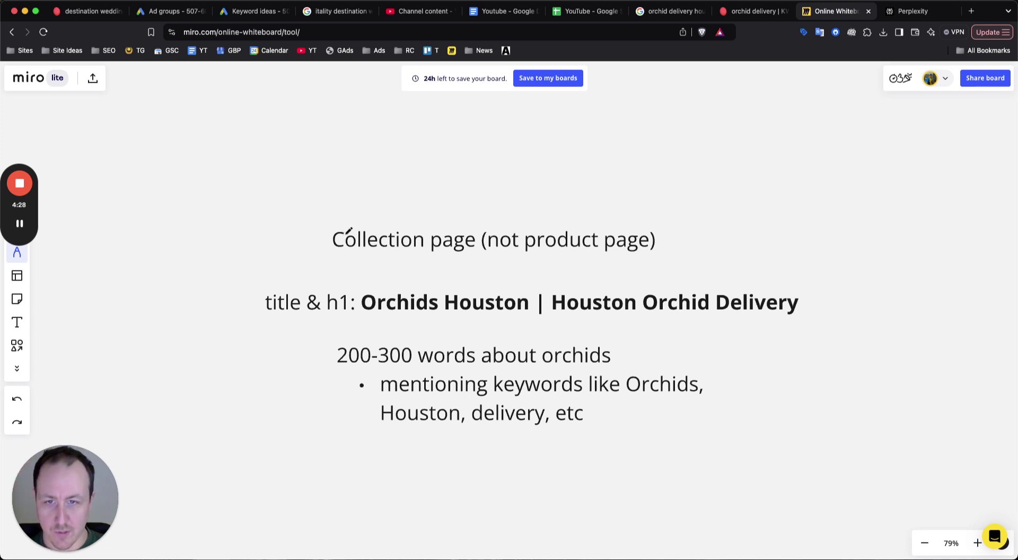
{"action": "mouse_move", "coordinate": [372, 218]}
{"action": "left_mouse_down"}
{"action": "mouse_move", "coordinate": [325, 213]}
{"action": "mouse_move", "coordinate": [317, 274]}
{"action": "mouse_move", "coordinate": [647, 263]}
{"action": "mouse_move", "coordinate": [699, 216]}
{"action": "mouse_move", "coordinate": [363, 189]}
{"action": "left_mouse_up"}
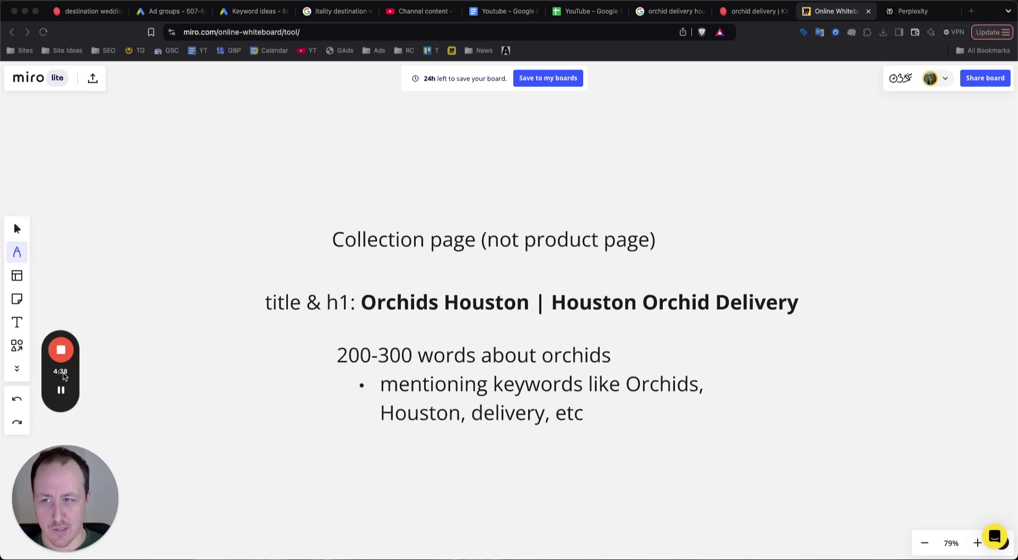
{"action": "left_click", "coordinate": [17, 253]}
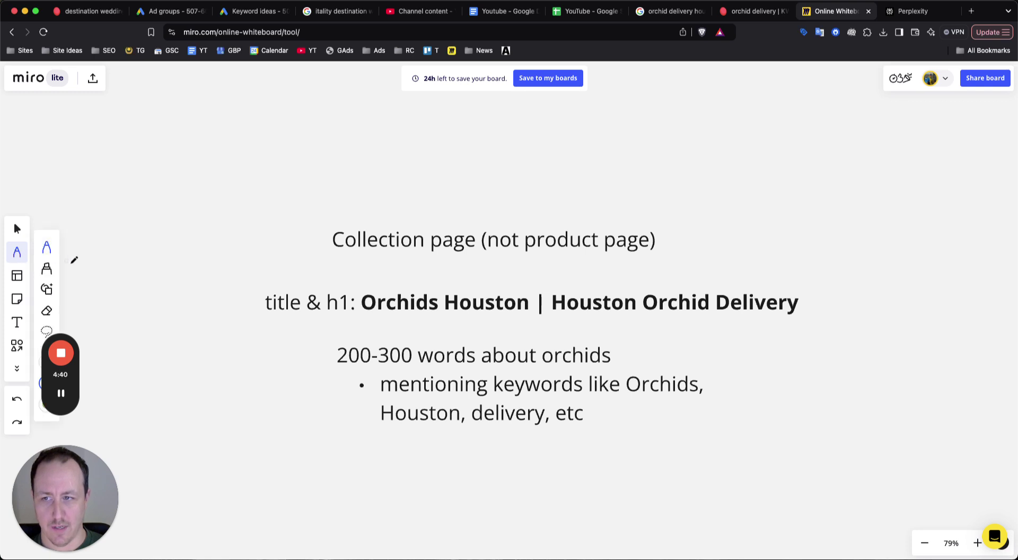
{"action": "left_click_drag", "start_coordinate": [73, 376], "coordinate": [103, 413]}
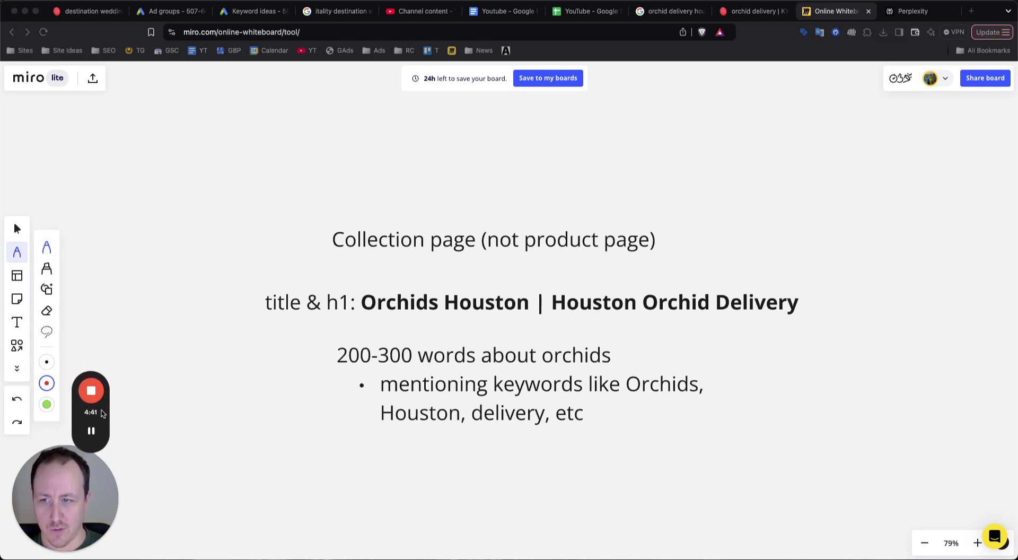
{"action": "left_click", "coordinate": [48, 388]}
{"action": "left_click", "coordinate": [48, 385]}
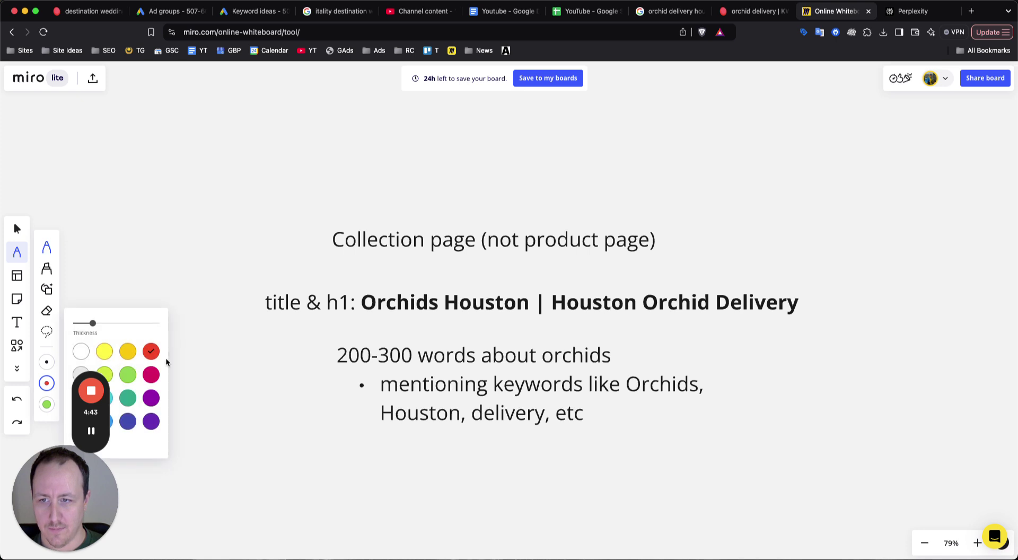
{"action": "left_click", "coordinate": [152, 405]}
Step: Underline "Collection" and box "product page" on the first outline line, and undo the marks around "product page"
{"action": "left_click_drag", "start_coordinate": [334, 259], "coordinate": [433, 258]}
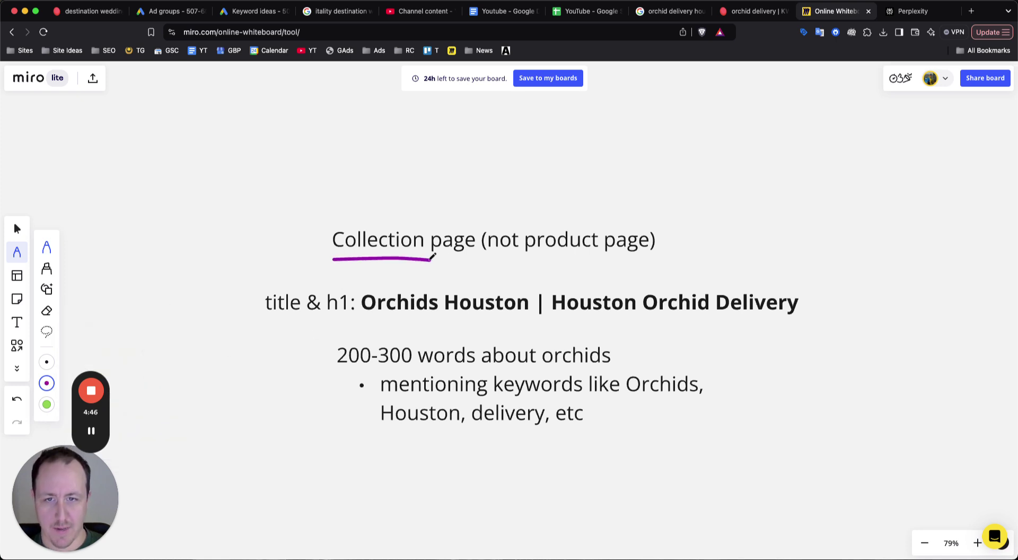
{"action": "left_click_drag", "start_coordinate": [522, 259], "coordinate": [667, 257]}
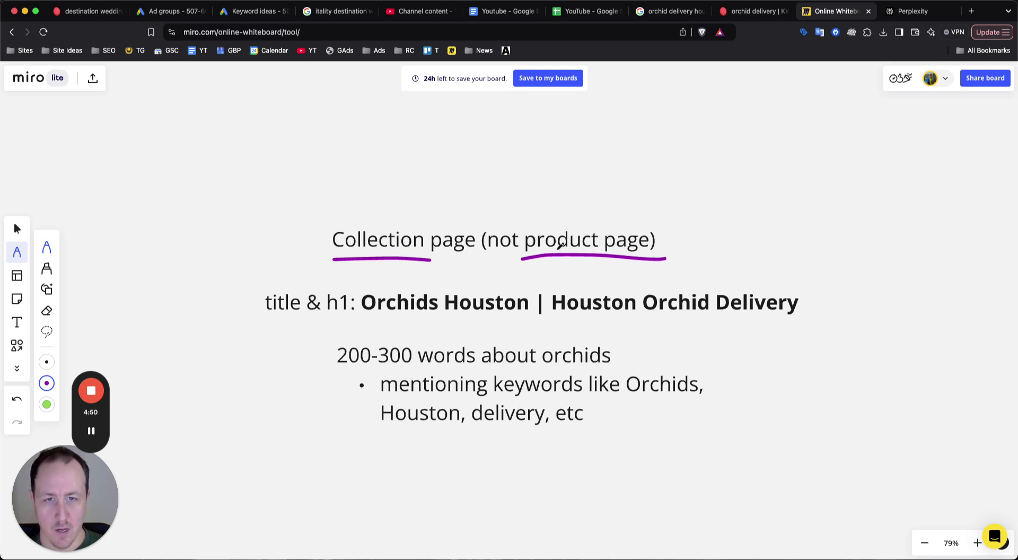
{"action": "mouse_move", "coordinate": [525, 259]}
{"action": "left_mouse_down"}
{"action": "mouse_move", "coordinate": [526, 218]}
{"action": "mouse_move", "coordinate": [657, 220]}
{"action": "left_mouse_up"}
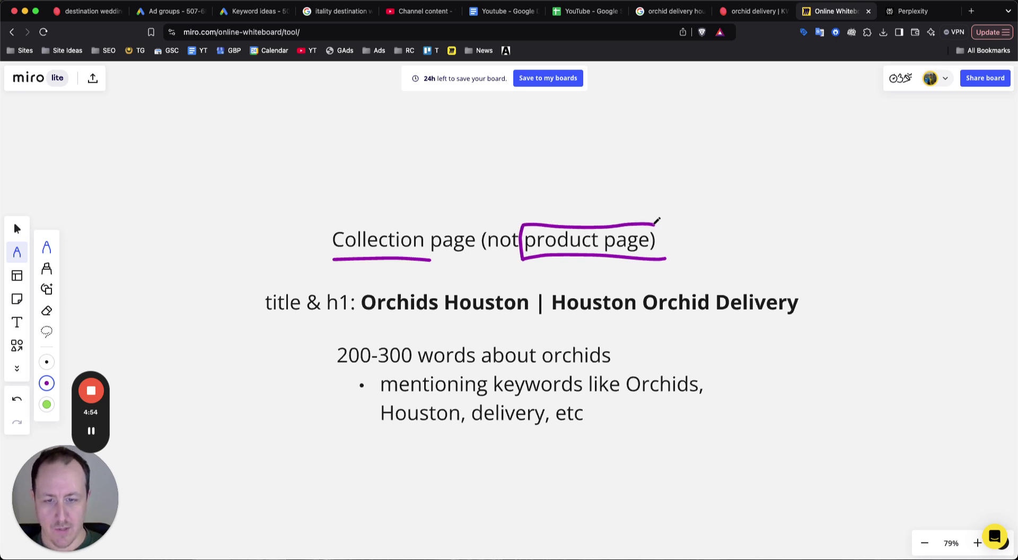
{"action": "key", "text": "super+z"}
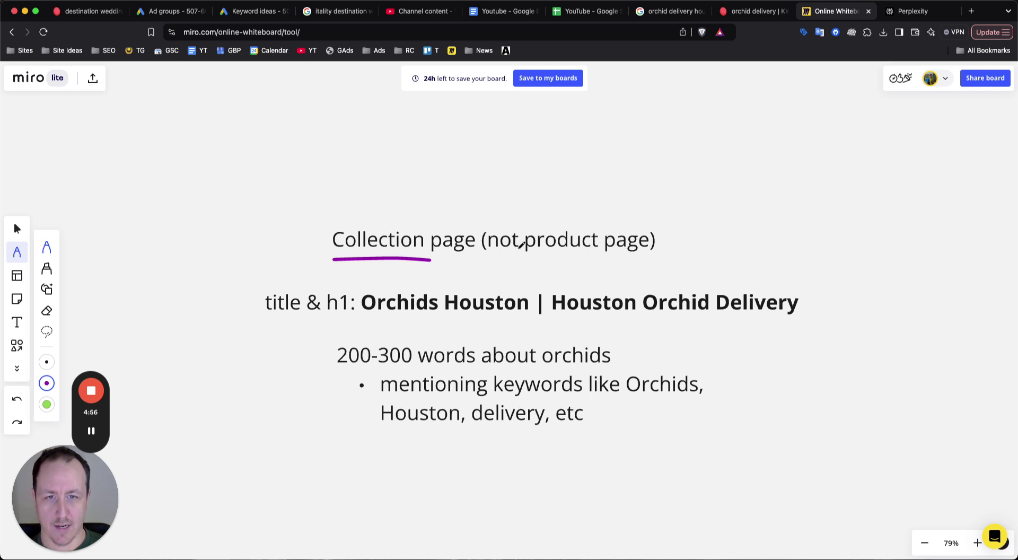
Step: Draw more pen strokes around the "Collection page (not product page)" line, and undo all the marks on it
{"action": "mouse_move", "coordinate": [582, 254]}
{"action": "left_mouse_down"}
{"action": "mouse_move", "coordinate": [509, 273]}
{"action": "mouse_move", "coordinate": [377, 259]}
{"action": "left_mouse_up"}
{"action": "mouse_move", "coordinate": [323, 237]}
{"action": "left_mouse_down"}
{"action": "mouse_move", "coordinate": [255, 244]}
{"action": "mouse_move", "coordinate": [259, 280]}
{"action": "mouse_move", "coordinate": [271, 283]}
{"action": "left_mouse_up"}
{"action": "key", "text": "super+z"}
{"action": "key", "text": "super+z"}
{"action": "key", "text": "super+z"}
{"action": "key", "text": "super+z"}
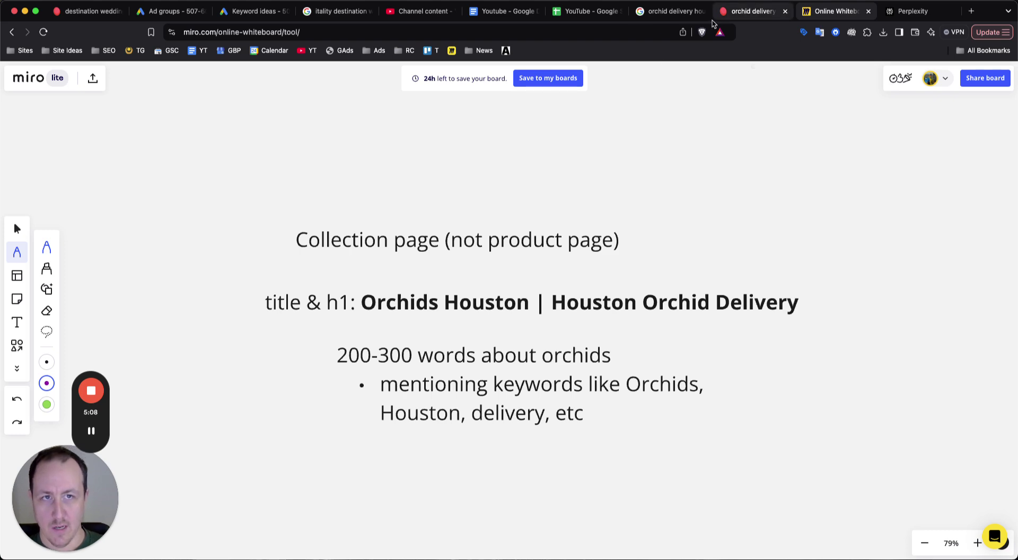
Step: Open River Oaks Flower House's "Orchid and Plant Delivery Houston TX" page from the Google results and look through its content
{"action": "left_click", "coordinate": [665, 11]}
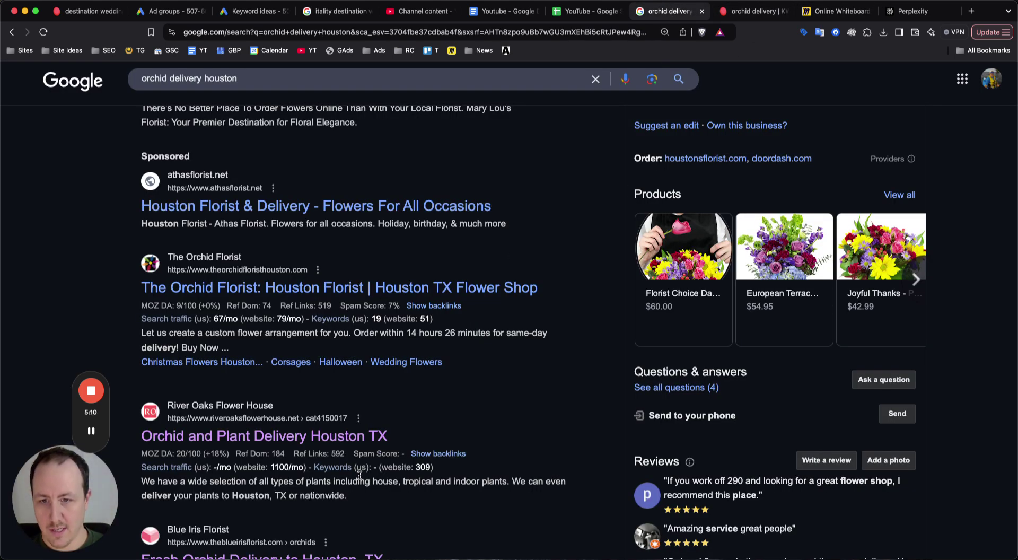
{"action": "left_click", "coordinate": [322, 436]}
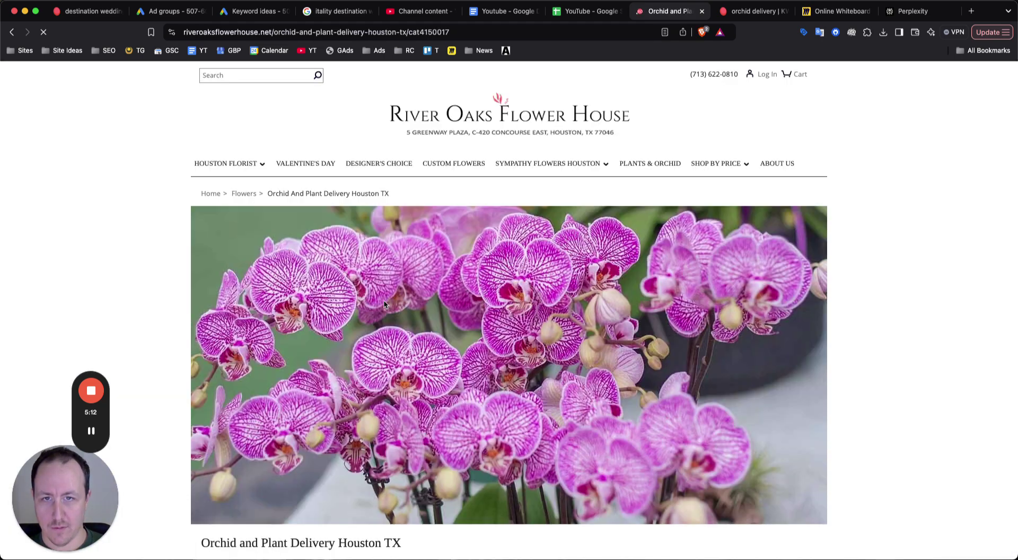
{"action": "scroll", "coordinate": [385, 304], "scroll_direction": "left", "scroll_amount": 3}
{"action": "scroll", "coordinate": [318, 345], "scroll_direction": "down", "scroll_amount": 5}
{"action": "scroll", "coordinate": [238, 341], "scroll_direction": "down", "scroll_amount": 2}
{"action": "scroll", "coordinate": [265, 238], "scroll_direction": "up", "scroll_amount": 3}
{"action": "left_click", "coordinate": [270, 209]}
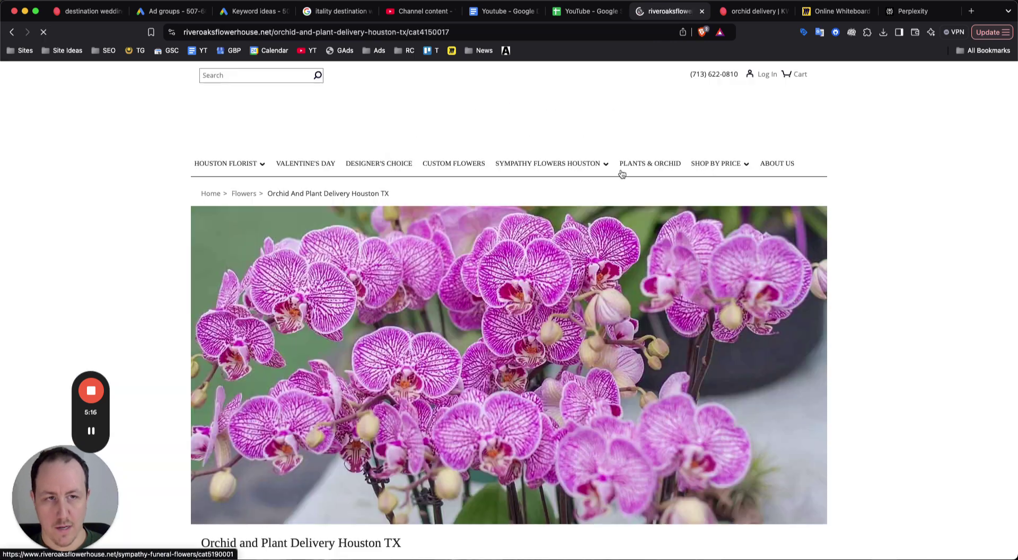
Step: Inspect the River Oaks page's meta title, description and headings in the AIOSEO analysis, and close the analysis
{"action": "left_click", "coordinate": [836, 32]}
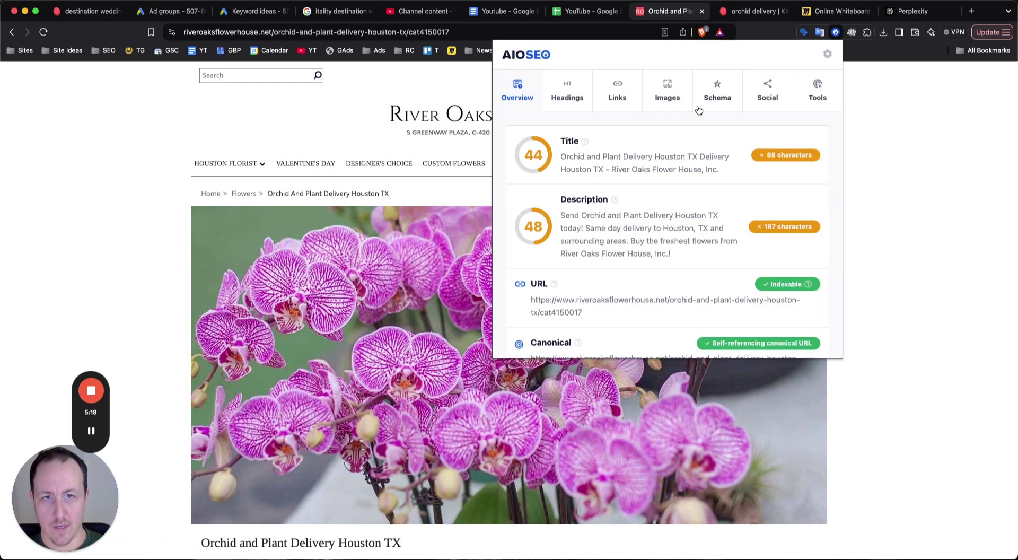
{"action": "left_click", "coordinate": [576, 100]}
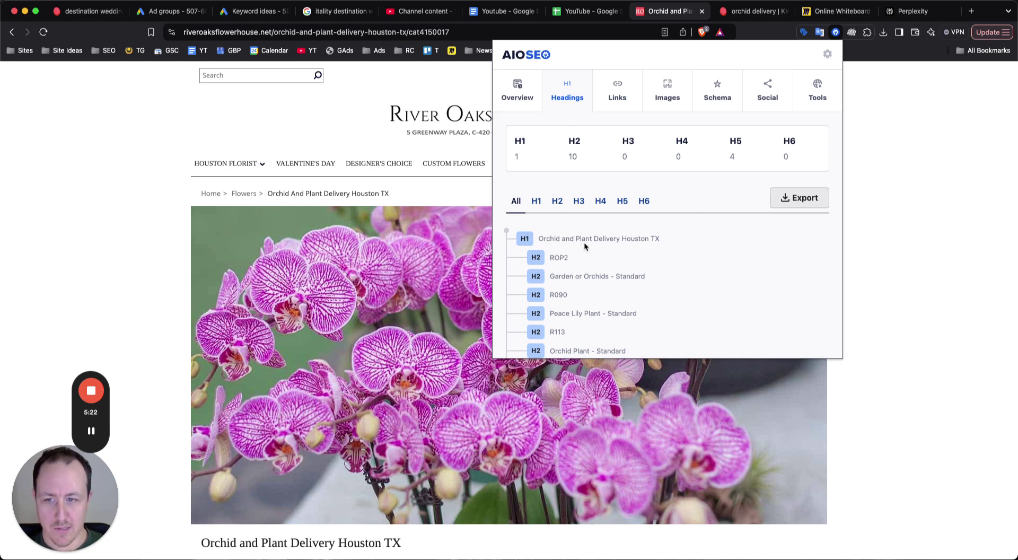
{"action": "left_click", "coordinate": [908, 233]}
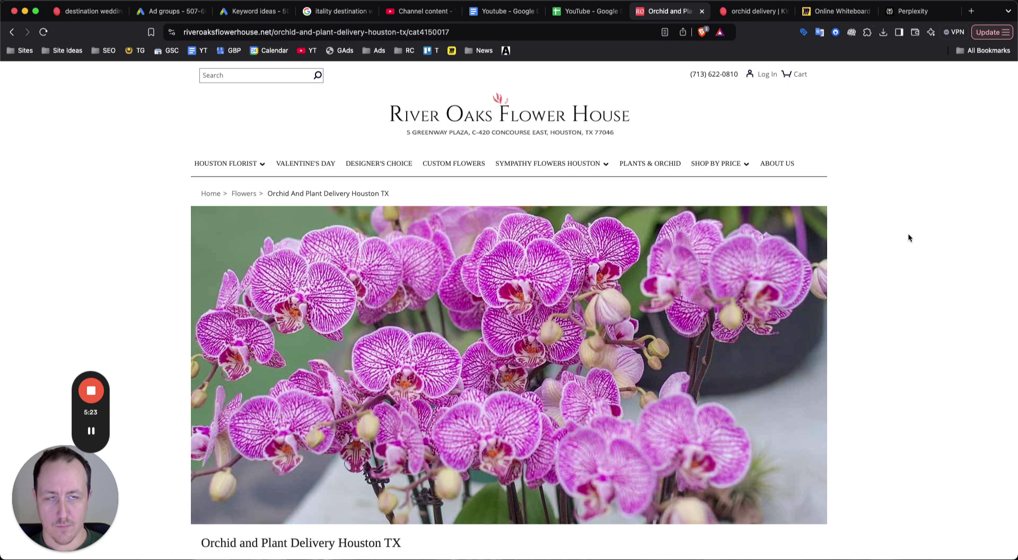
Step: Return to the Miro whiteboard, mark up the title and h1 line including a box around "Houston Orchid Delivery", and undo the marks
{"action": "left_click", "coordinate": [833, 16]}
{"action": "left_click_drag", "start_coordinate": [372, 316], "coordinate": [530, 316]}
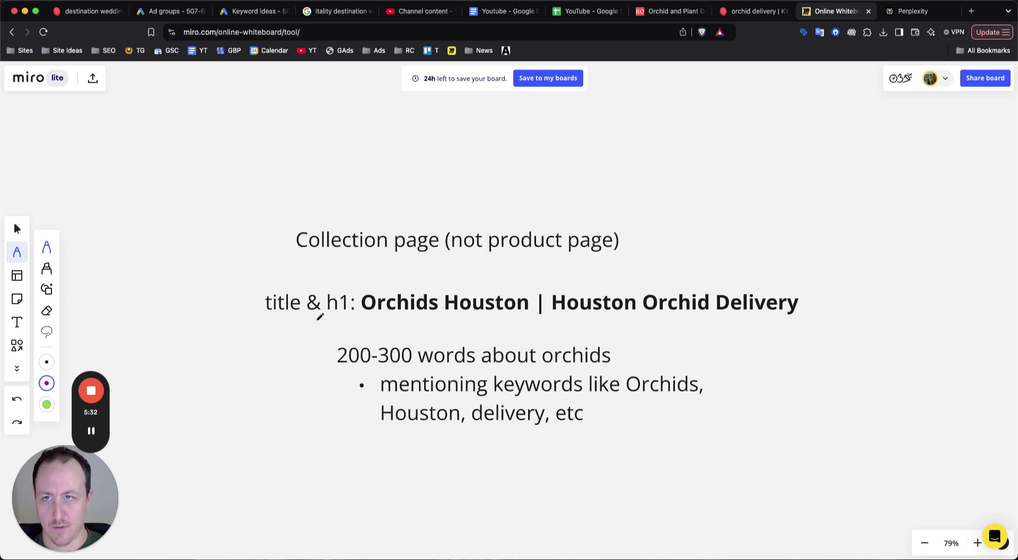
{"action": "mouse_move", "coordinate": [364, 314]}
{"action": "left_mouse_down"}
{"action": "mouse_move", "coordinate": [444, 313]}
{"action": "mouse_move", "coordinate": [421, 273]}
{"action": "mouse_move", "coordinate": [358, 277]}
{"action": "mouse_move", "coordinate": [403, 312]}
{"action": "mouse_move", "coordinate": [777, 316]}
{"action": "left_mouse_up"}
{"action": "mouse_move", "coordinate": [549, 326]}
{"action": "left_mouse_down"}
{"action": "mouse_move", "coordinate": [766, 313]}
{"action": "mouse_move", "coordinate": [807, 275]}
{"action": "mouse_move", "coordinate": [553, 266]}
{"action": "mouse_move", "coordinate": [581, 331]}
{"action": "mouse_move", "coordinate": [593, 332]}
{"action": "left_mouse_up"}
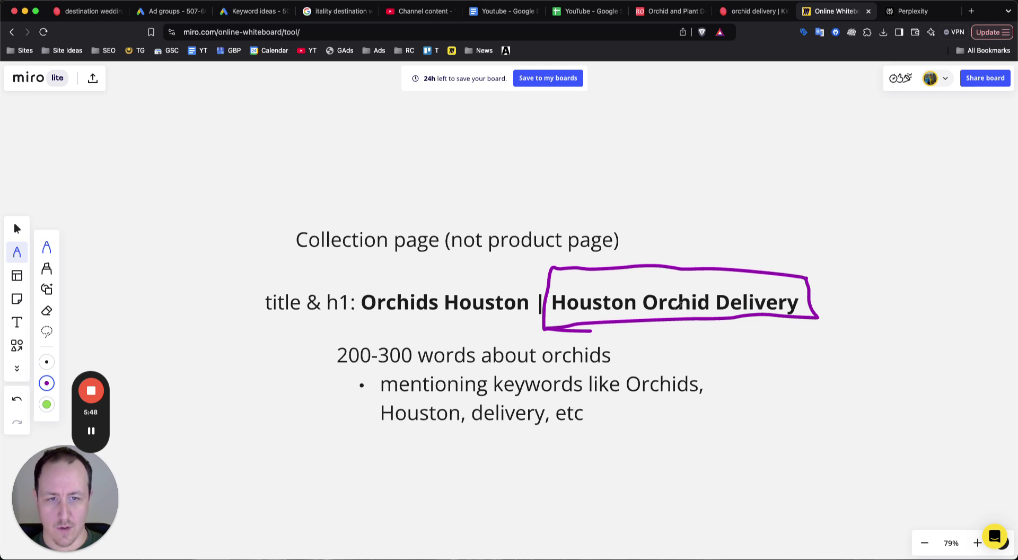
{"action": "key", "text": "super+z"}
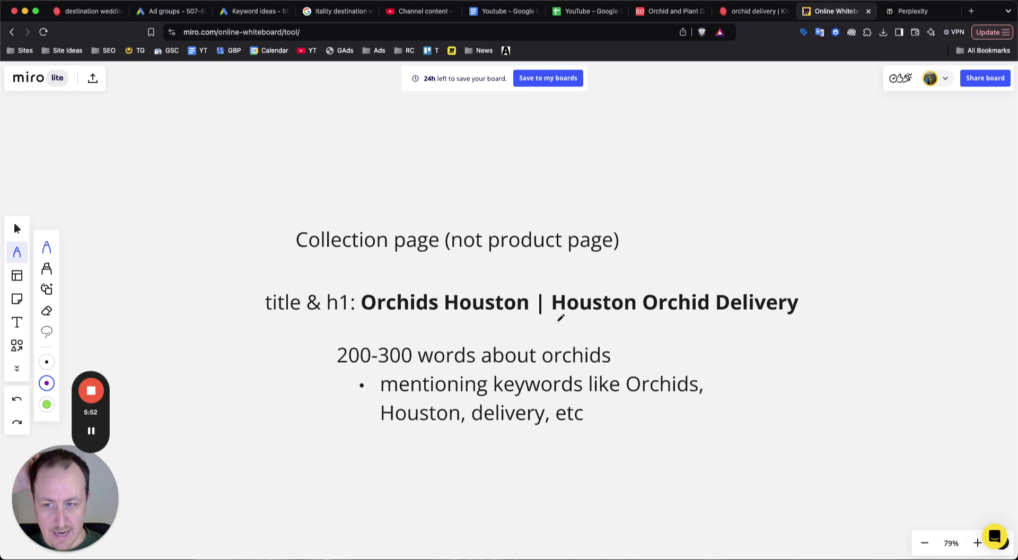
{"action": "left_click_drag", "start_coordinate": [324, 316], "coordinate": [346, 315]}
{"action": "key", "text": "super+z"}
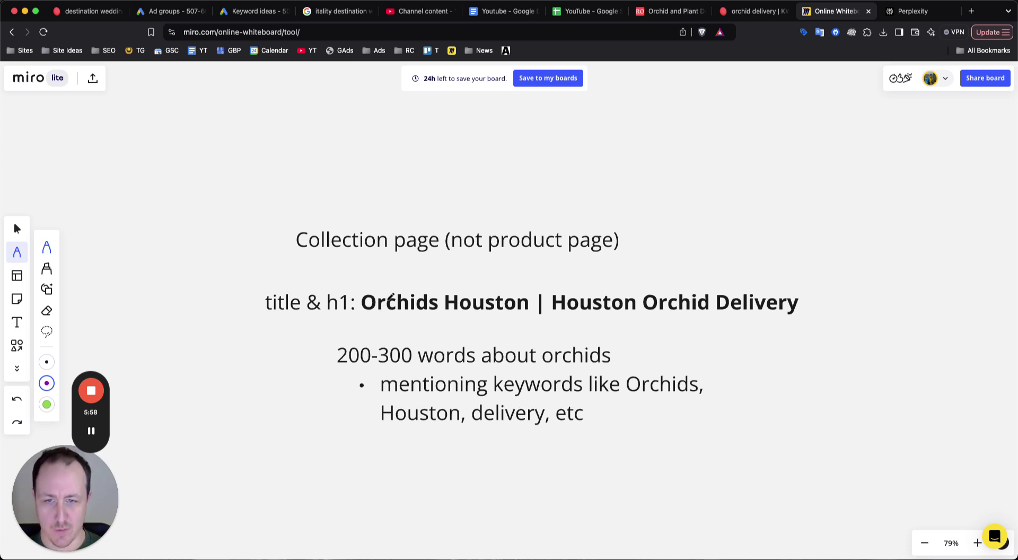
Step: Box the 200-300 words notes and underline "orchids" and the keywords "Orchids, Houston, delivery, etc" inside them
{"action": "scroll", "coordinate": [328, 386], "scroll_direction": "down", "scroll_amount": 2}
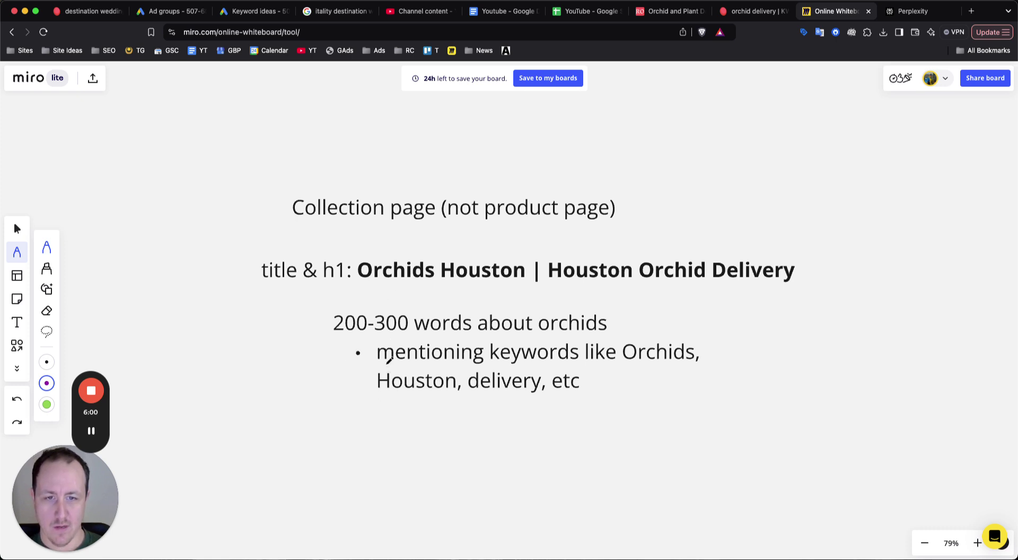
{"action": "mouse_move", "coordinate": [362, 302]}
{"action": "left_mouse_down"}
{"action": "mouse_move", "coordinate": [330, 304]}
{"action": "mouse_move", "coordinate": [285, 393]}
{"action": "mouse_move", "coordinate": [615, 407]}
{"action": "mouse_move", "coordinate": [706, 327]}
{"action": "mouse_move", "coordinate": [672, 298]}
{"action": "mouse_move", "coordinate": [363, 282]}
{"action": "mouse_move", "coordinate": [284, 291]}
{"action": "mouse_move", "coordinate": [292, 342]}
{"action": "left_mouse_up"}
{"action": "left_click_drag", "start_coordinate": [535, 336], "coordinate": [615, 334]}
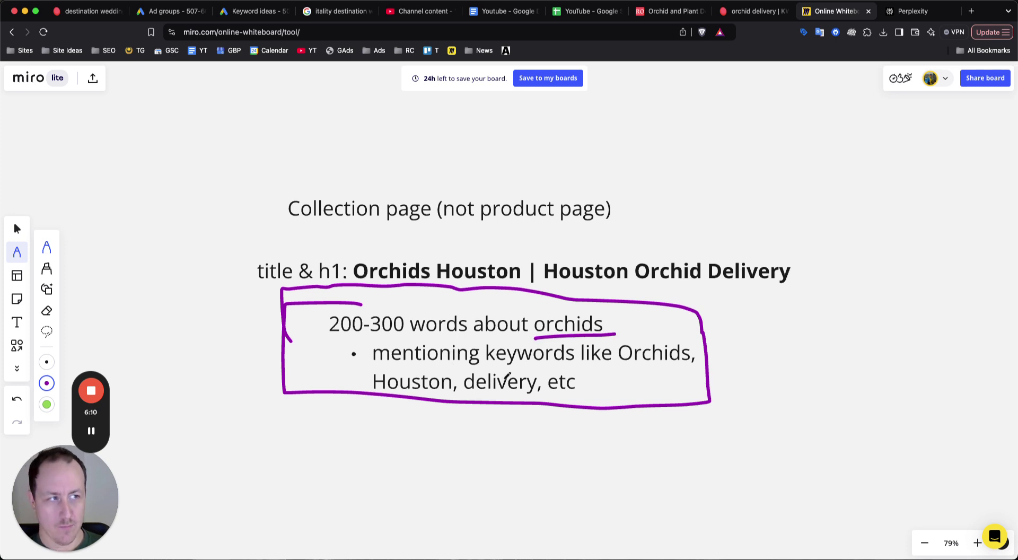
{"action": "left_click_drag", "start_coordinate": [629, 367], "coordinate": [705, 367]}
{"action": "left_click_drag", "start_coordinate": [350, 404], "coordinate": [589, 404]}
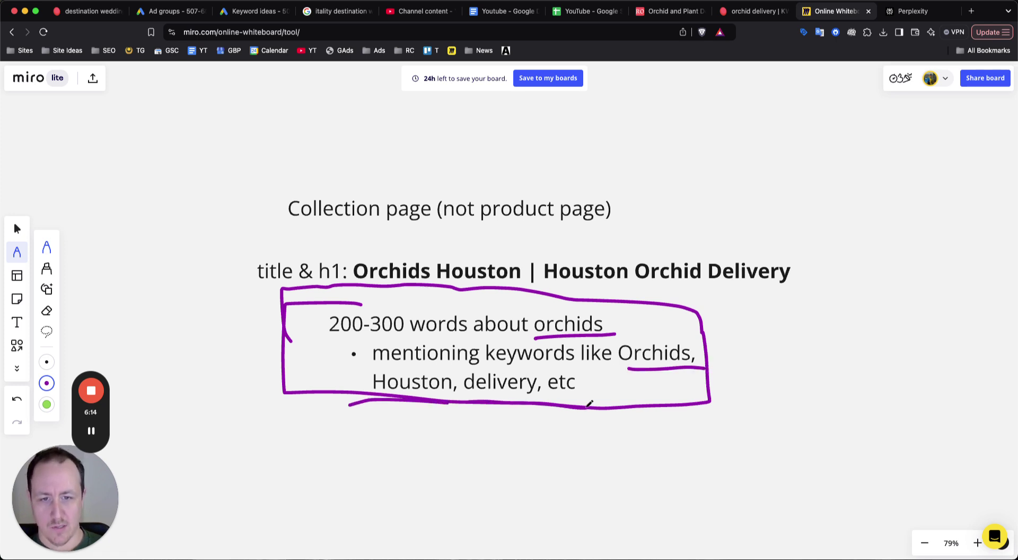
Step: Undo all the pen strokes on the 200-300 words notes
{"action": "key", "text": "super+z"}
{"action": "key", "text": "super+z"}
{"action": "key", "text": "super+z"}
{"action": "key", "text": "super+z"}
{"action": "key", "text": "super+z"}
{"action": "key", "text": "super+z"}
{"action": "key", "text": "super+z"}
{"action": "key", "text": "super+z"}
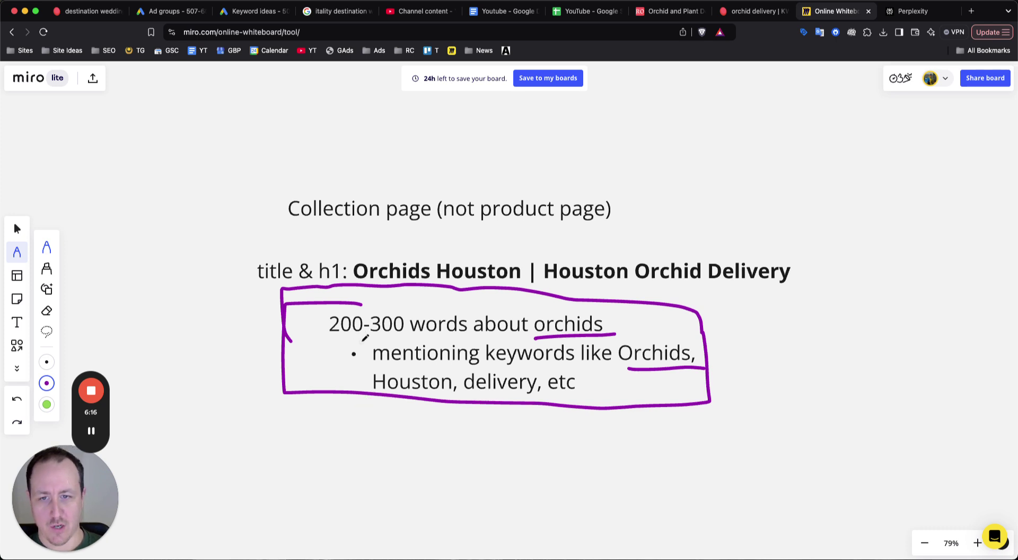
{"action": "key", "text": "super+shift+z"}
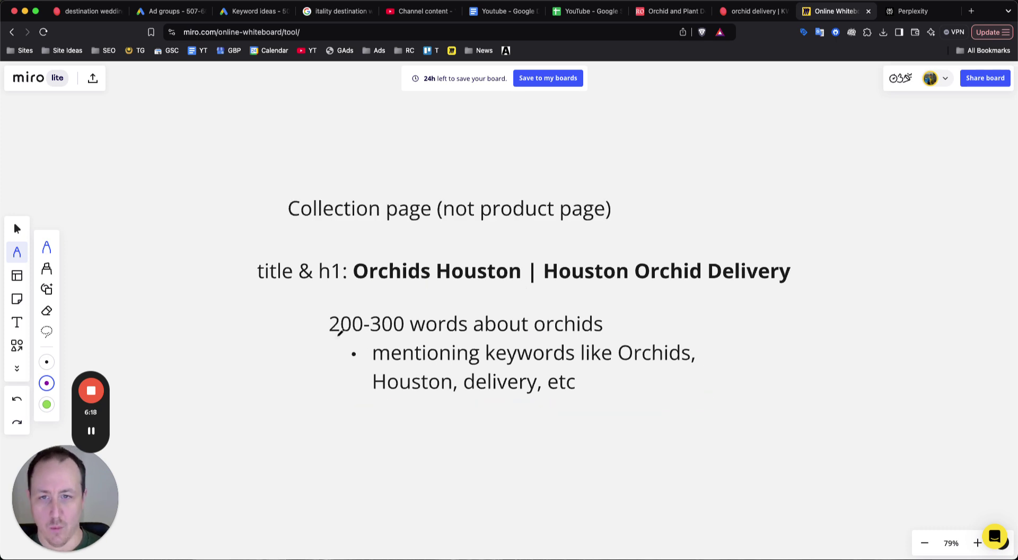
Step: Underline "200-300" and the "Orchids Houston" part of the title line, undoing each pen stroke
{"action": "mouse_move", "coordinate": [320, 337]}
{"action": "left_mouse_down"}
{"action": "mouse_move", "coordinate": [422, 342]}
{"action": "mouse_move", "coordinate": [415, 300]}
{"action": "mouse_move", "coordinate": [324, 294]}
{"action": "mouse_move", "coordinate": [317, 325]}
{"action": "mouse_move", "coordinate": [386, 341]}
{"action": "left_mouse_up"}
{"action": "key", "text": "super+z"}
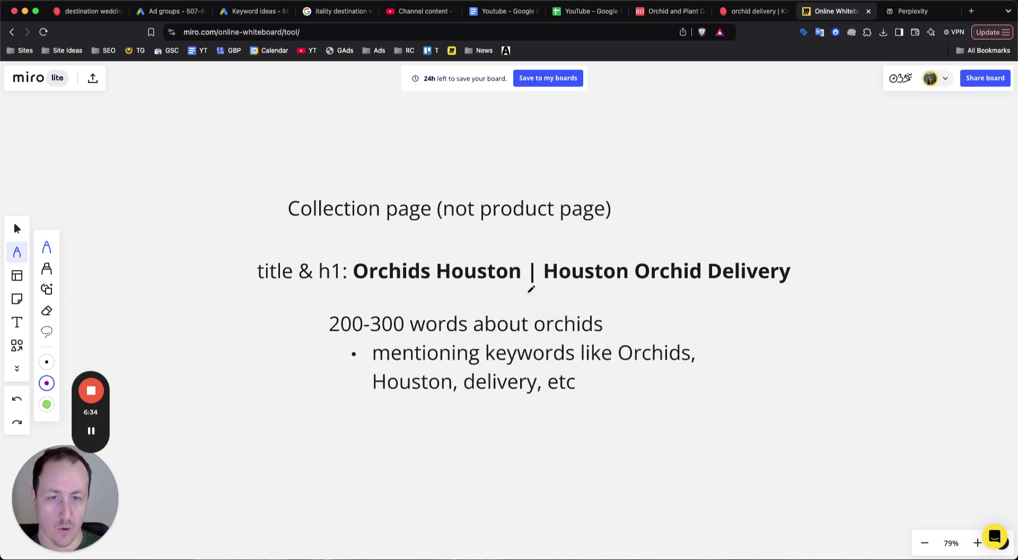
{"action": "mouse_move", "coordinate": [355, 289]}
{"action": "left_mouse_down"}
{"action": "mouse_move", "coordinate": [645, 306]}
{"action": "mouse_move", "coordinate": [766, 296]}
{"action": "mouse_move", "coordinate": [815, 240]}
{"action": "mouse_move", "coordinate": [336, 222]}
{"action": "mouse_move", "coordinate": [392, 285]}
{"action": "mouse_move", "coordinate": [480, 292]}
{"action": "left_mouse_up"}
{"action": "key", "text": "super+z"}
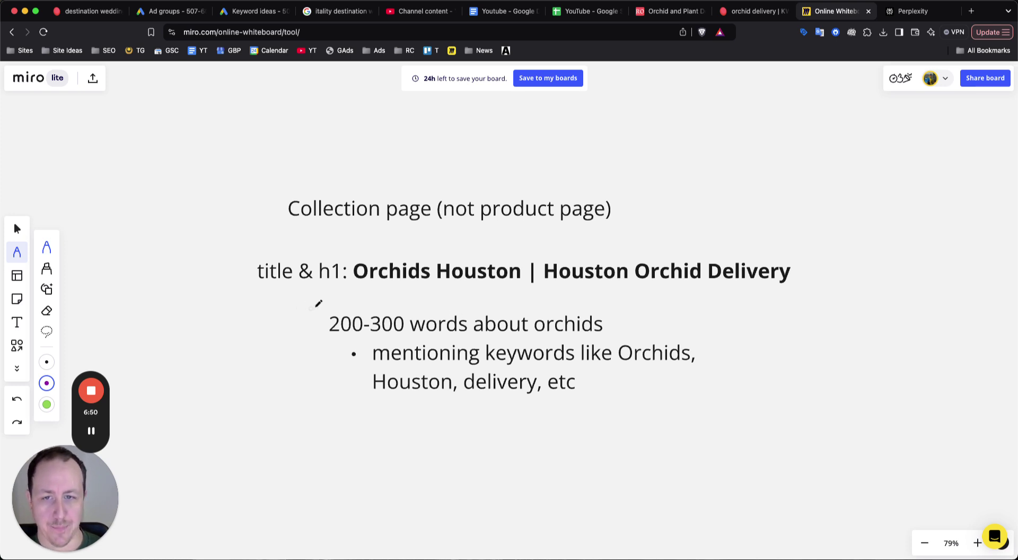
{"action": "left_click_drag", "start_coordinate": [353, 297], "coordinate": [491, 285]}
{"action": "key", "text": "super+z"}
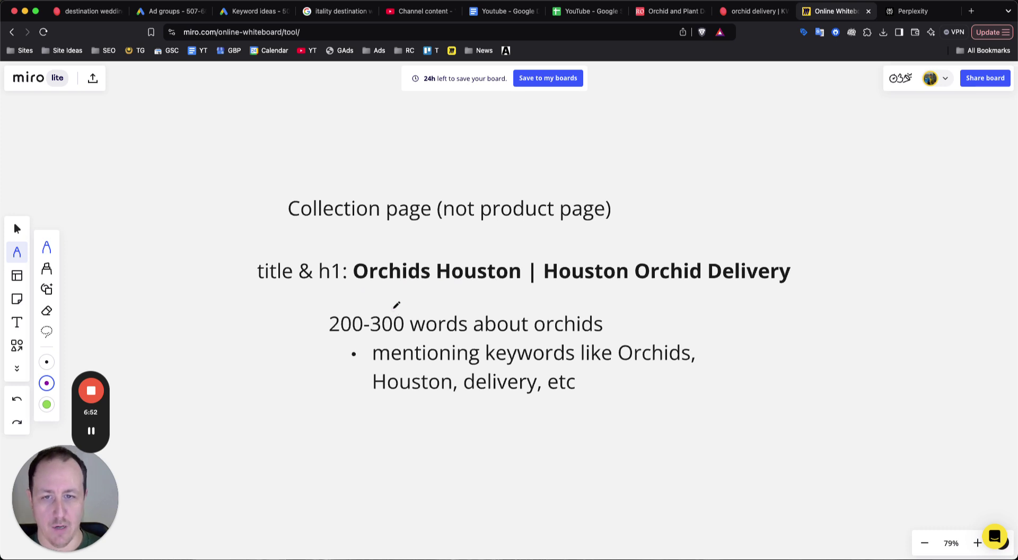
Step: Outline the 200-300 words notes with the pen, undo the outlines, and underline only "200-300"
{"action": "mouse_move", "coordinate": [378, 302]}
{"action": "left_mouse_down"}
{"action": "mouse_move", "coordinate": [324, 301]}
{"action": "mouse_move", "coordinate": [306, 387]}
{"action": "mouse_move", "coordinate": [661, 391]}
{"action": "mouse_move", "coordinate": [748, 376]}
{"action": "mouse_move", "coordinate": [517, 266]}
{"action": "mouse_move", "coordinate": [332, 285]}
{"action": "left_mouse_up"}
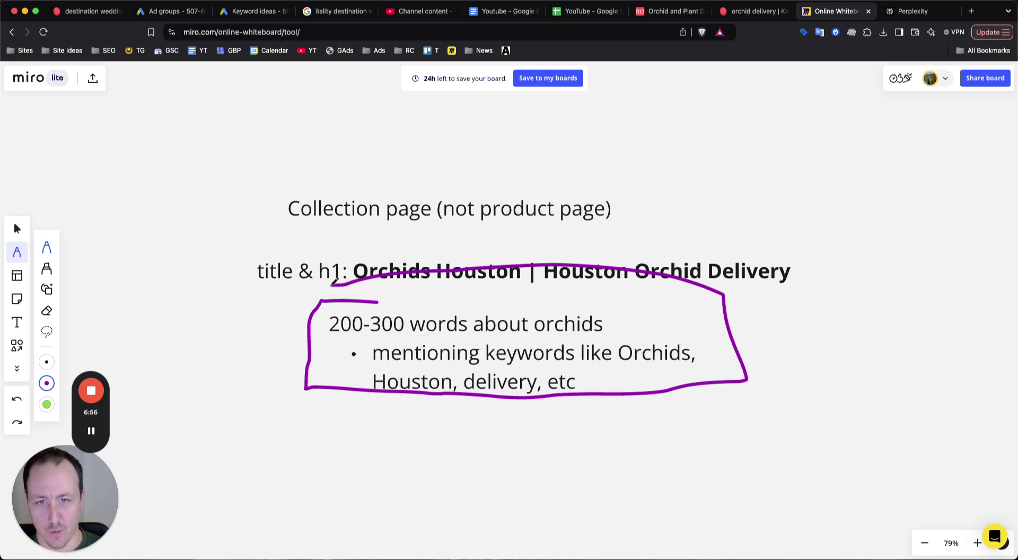
{"action": "key", "text": "super+z"}
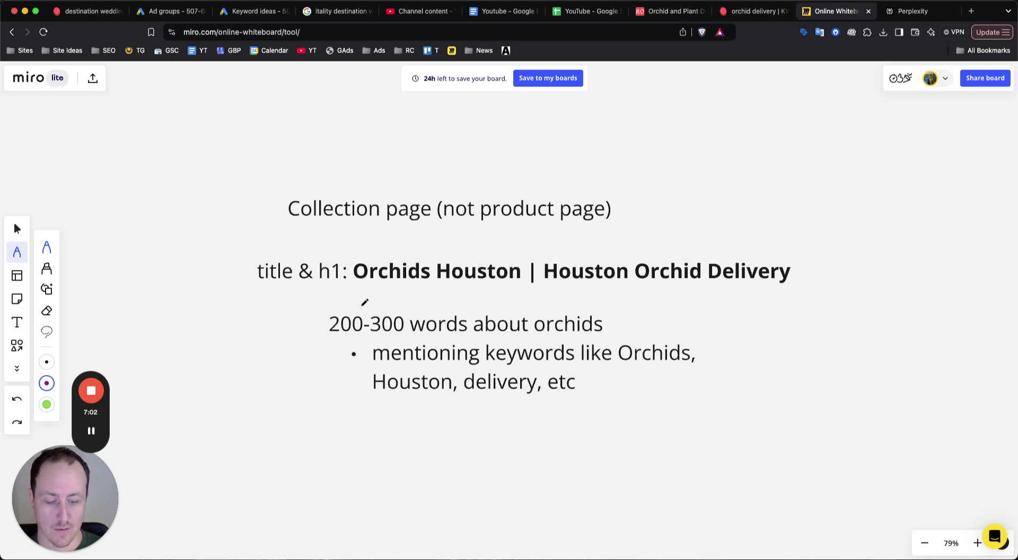
{"action": "mouse_move", "coordinate": [369, 302]}
{"action": "left_mouse_down"}
{"action": "mouse_move", "coordinate": [311, 297]}
{"action": "mouse_move", "coordinate": [297, 426]}
{"action": "mouse_move", "coordinate": [674, 420]}
{"action": "mouse_move", "coordinate": [698, 350]}
{"action": "mouse_move", "coordinate": [472, 300]}
{"action": "mouse_move", "coordinate": [317, 290]}
{"action": "left_mouse_up"}
{"action": "key", "text": "super+z"}
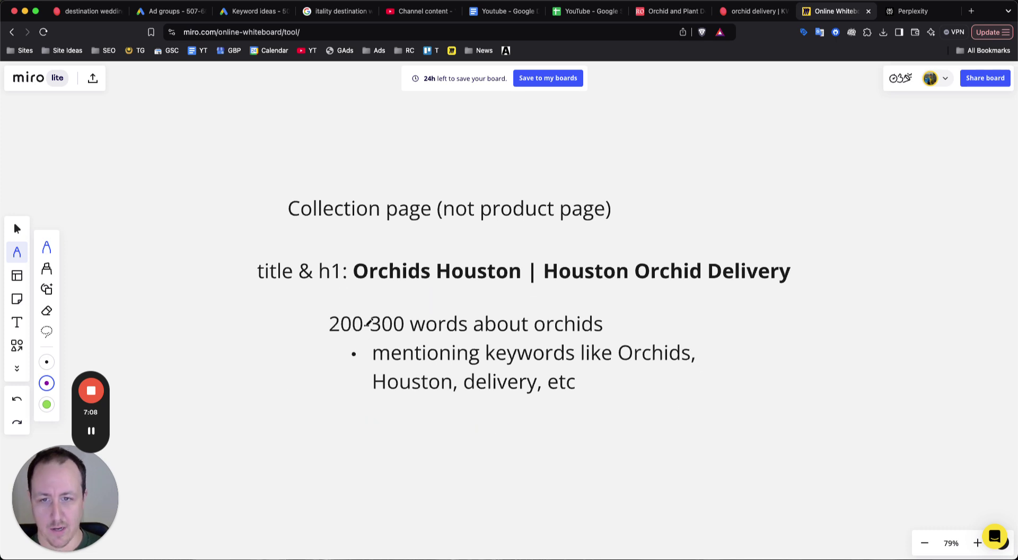
{"action": "left_click_drag", "start_coordinate": [318, 342], "coordinate": [418, 343]}
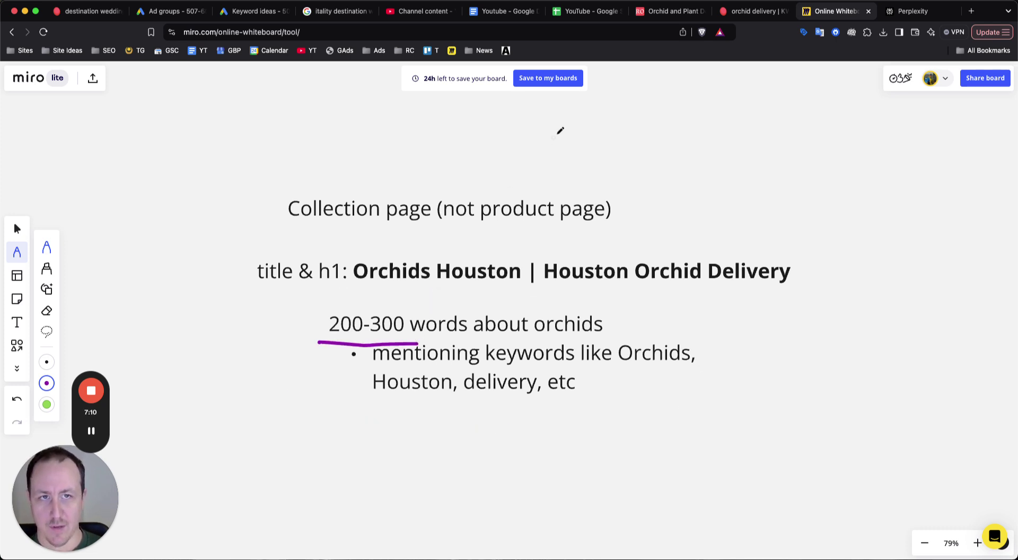
Step: Review the River Oaks page's footer text about its Houston delivery areas, and look through the "orchid delivery houston" results again
{"action": "left_click", "coordinate": [667, 11]}
{"action": "scroll", "coordinate": [630, 301], "scroll_direction": "down", "scroll_amount": 15}
{"action": "scroll", "coordinate": [628, 298], "scroll_direction": "left", "scroll_amount": 5}
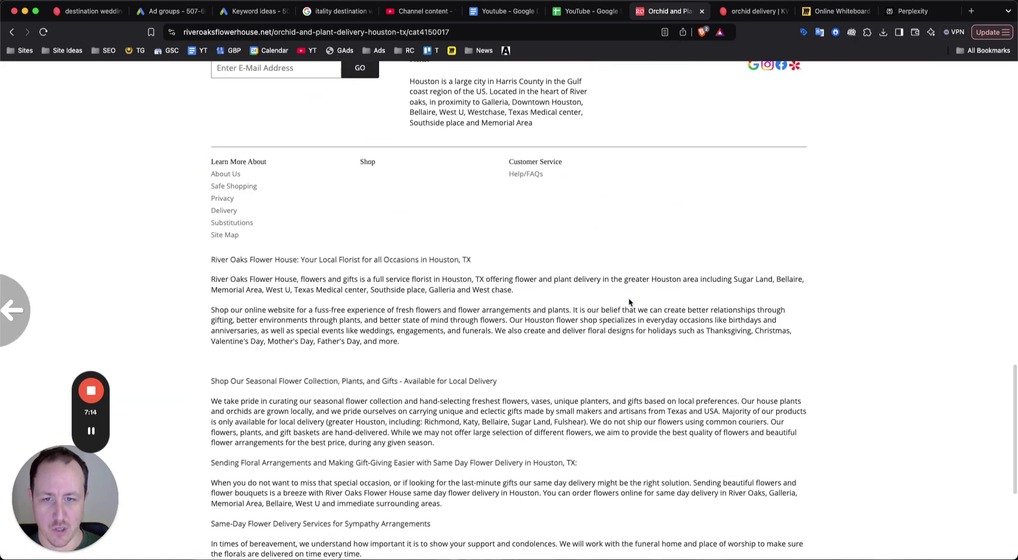
{"action": "scroll", "coordinate": [322, 266], "scroll_direction": "down", "scroll_amount": 10}
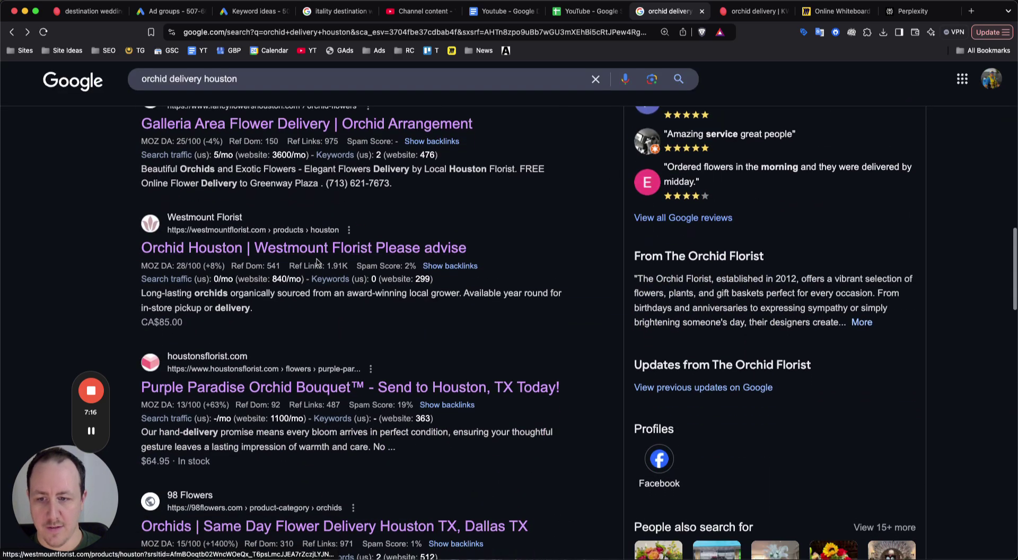
{"action": "scroll", "coordinate": [321, 265], "scroll_direction": "down", "scroll_amount": 3}
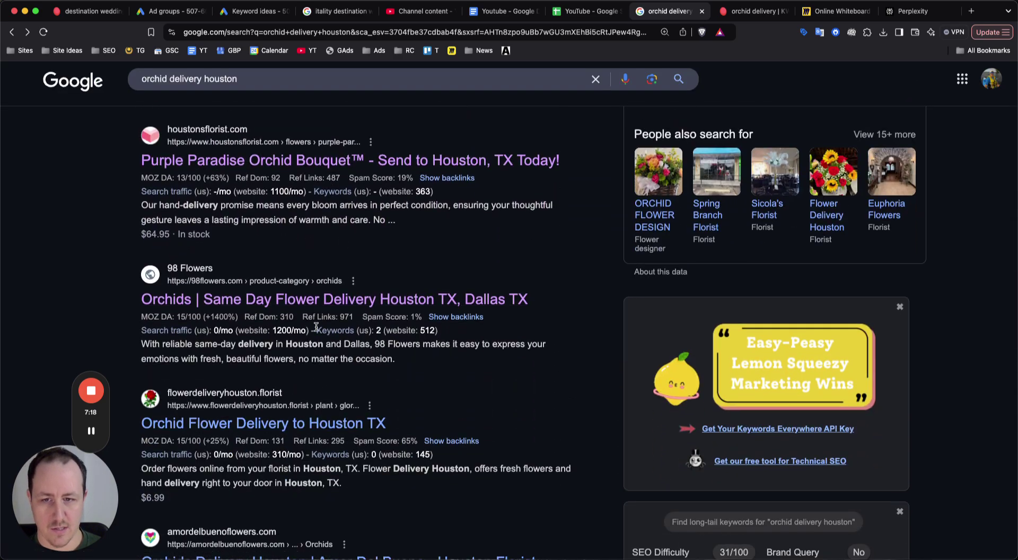
Step: Return to the Miro whiteboard, draw a pen stroke just above the 200-300 words line, and undo it together with the "200-300" underline
{"action": "scroll", "coordinate": [317, 329], "scroll_direction": "up", "scroll_amount": 10}
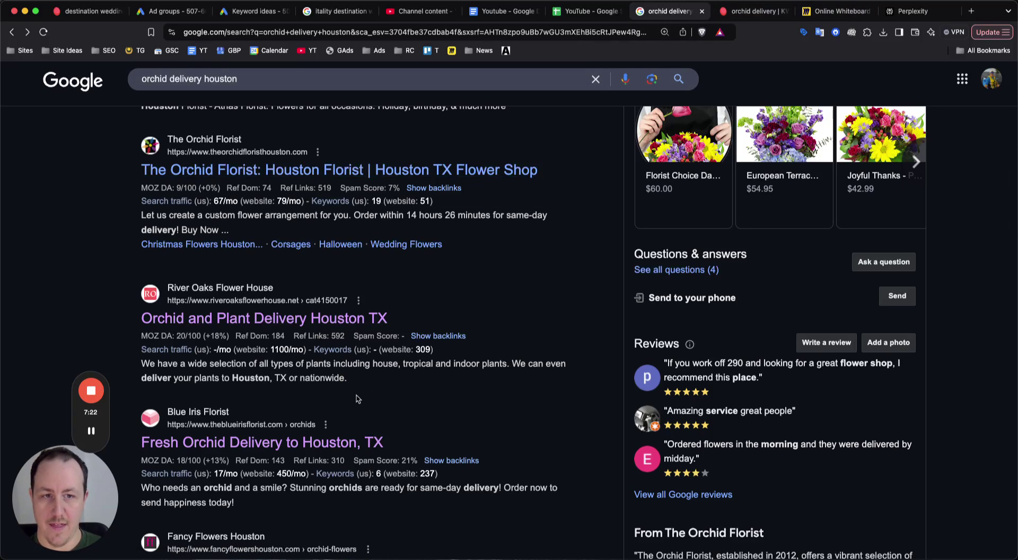
{"action": "scroll", "coordinate": [358, 399], "scroll_direction": "up", "scroll_amount": 1}
{"action": "scroll", "coordinate": [358, 399], "scroll_direction": "up", "scroll_amount": 1}
{"action": "scroll", "coordinate": [357, 326], "scroll_direction": "up", "scroll_amount": 10}
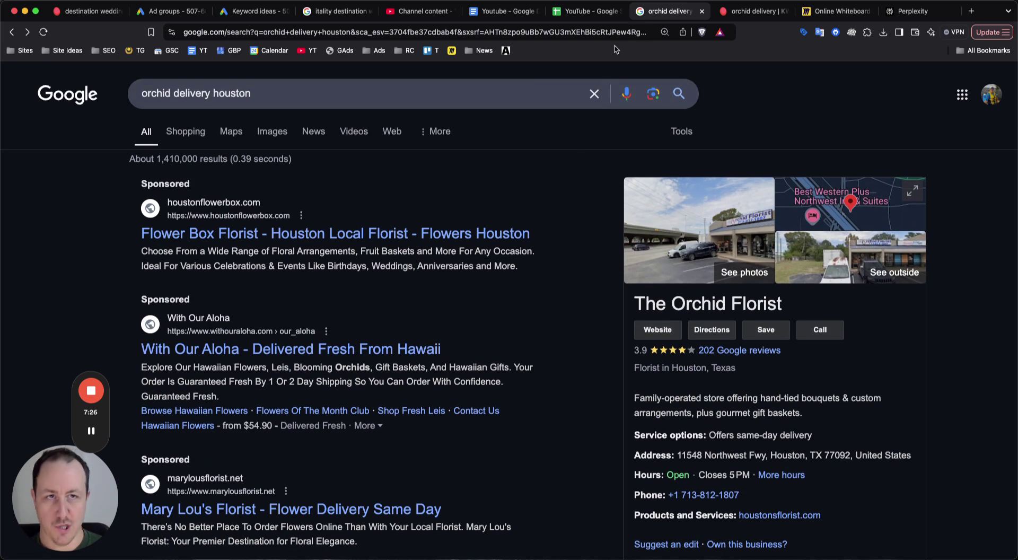
{"action": "left_click", "coordinate": [828, 12]}
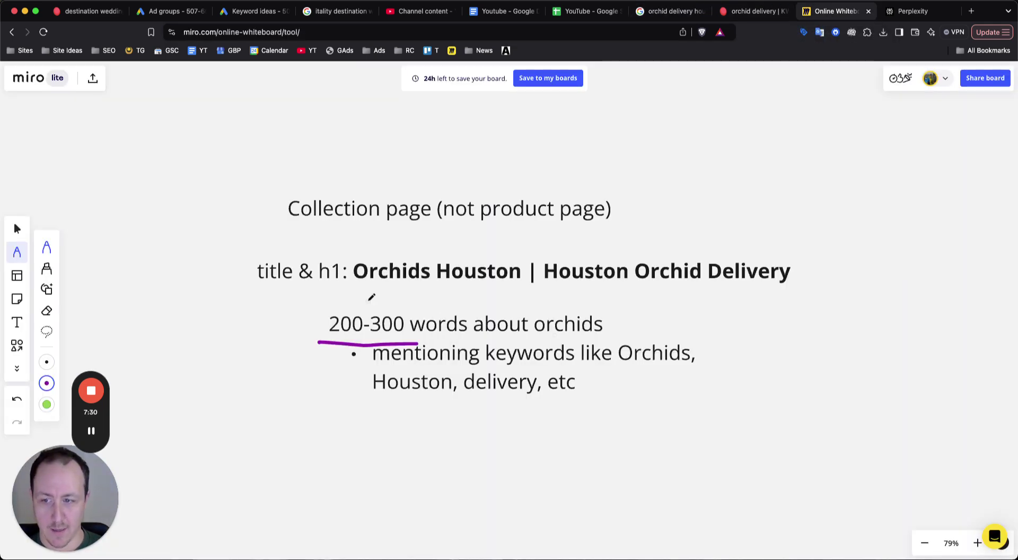
{"action": "mouse_move", "coordinate": [347, 294]}
{"action": "left_mouse_down"}
{"action": "mouse_move", "coordinate": [552, 287]}
{"action": "mouse_move", "coordinate": [546, 229]}
{"action": "mouse_move", "coordinate": [351, 228]}
{"action": "mouse_move", "coordinate": [459, 310]}
{"action": "left_mouse_up"}
{"action": "key", "text": "super+z"}
{"action": "key", "text": "super+z"}
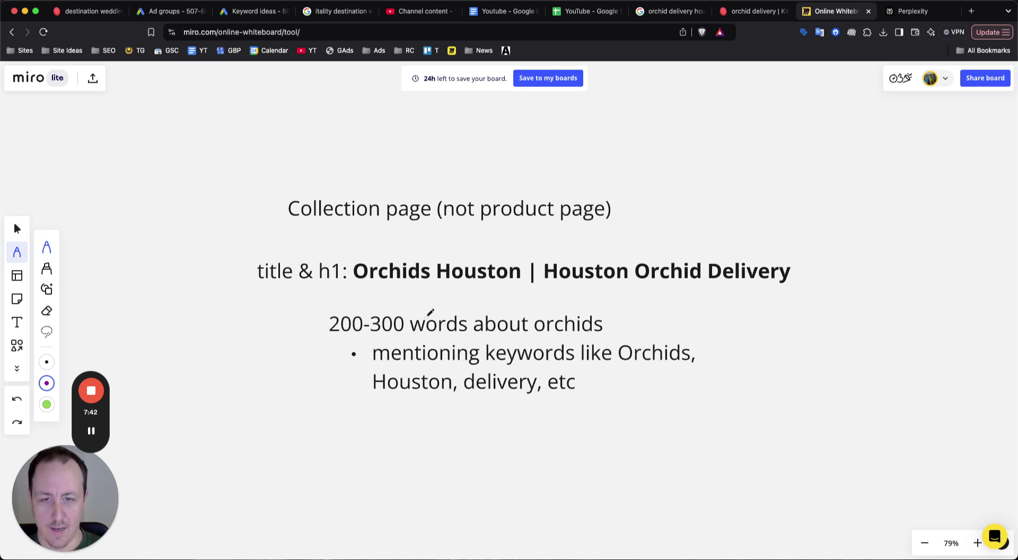
Step: Draw a pen mark beside the end of the "Collection page (not product page)" line and undo it
{"action": "scroll", "coordinate": [451, 301], "scroll_direction": "up", "scroll_amount": 1}
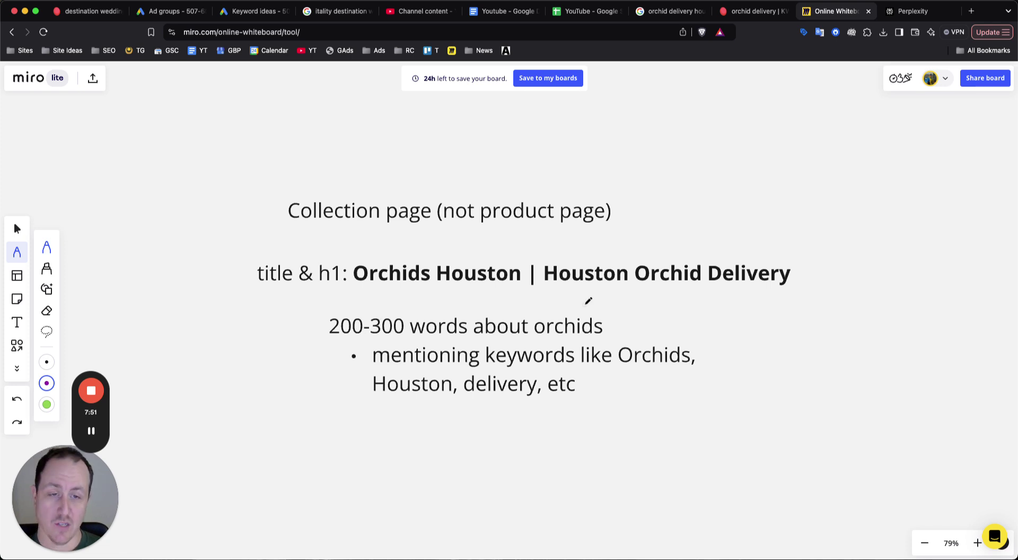
{"action": "mouse_move", "coordinate": [611, 175]}
{"action": "left_mouse_down"}
{"action": "mouse_move", "coordinate": [793, 178]}
{"action": "mouse_move", "coordinate": [853, 345]}
{"action": "mouse_move", "coordinate": [852, 451]}
{"action": "mouse_move", "coordinate": [442, 493]}
{"action": "mouse_move", "coordinate": [204, 502]}
{"action": "mouse_move", "coordinate": [193, 186]}
{"action": "mouse_move", "coordinate": [614, 192]}
{"action": "mouse_move", "coordinate": [778, 215]}
{"action": "left_mouse_up"}
{"action": "key", "text": "super+z"}
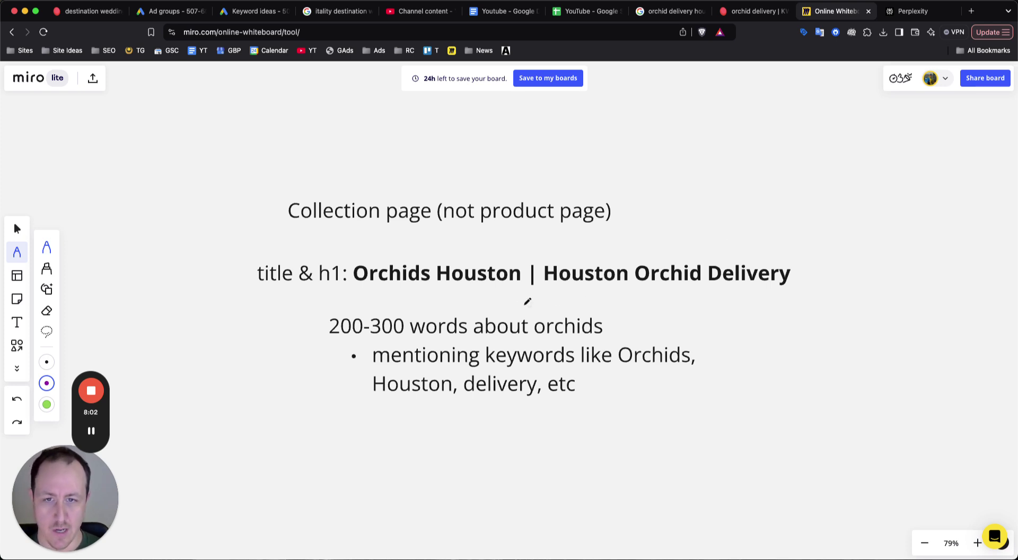
Step: Underline "Collection page" in purple with the pen, undoing the first stroke and redrawing it under those words only
{"action": "mouse_move", "coordinate": [275, 227]}
{"action": "left_mouse_down"}
{"action": "mouse_move", "coordinate": [621, 225]}
{"action": "mouse_move", "coordinate": [620, 178]}
{"action": "mouse_move", "coordinate": [478, 225]}
{"action": "mouse_move", "coordinate": [480, 235]}
{"action": "left_mouse_up"}
{"action": "key", "text": "super+z"}
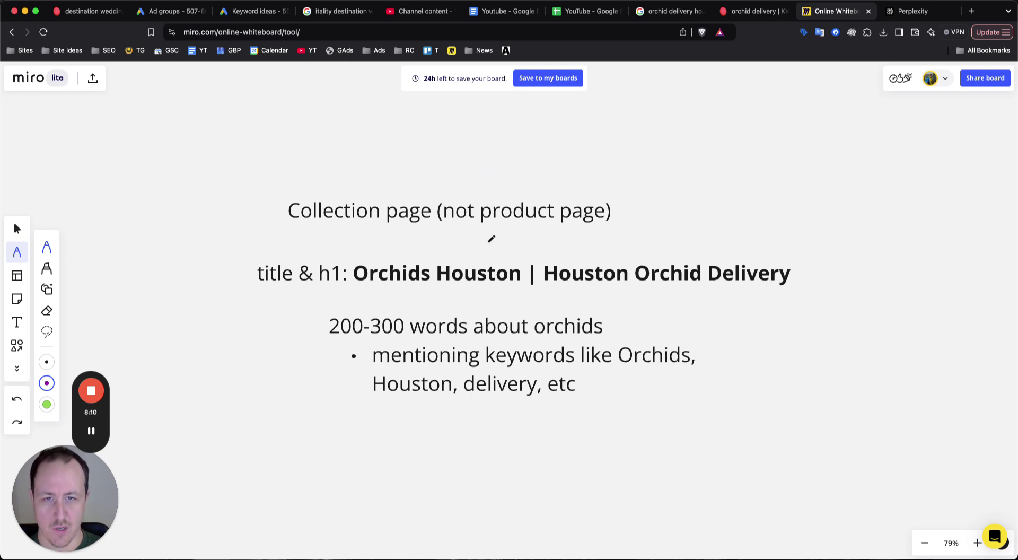
{"action": "left_click_drag", "start_coordinate": [282, 233], "coordinate": [443, 226]}
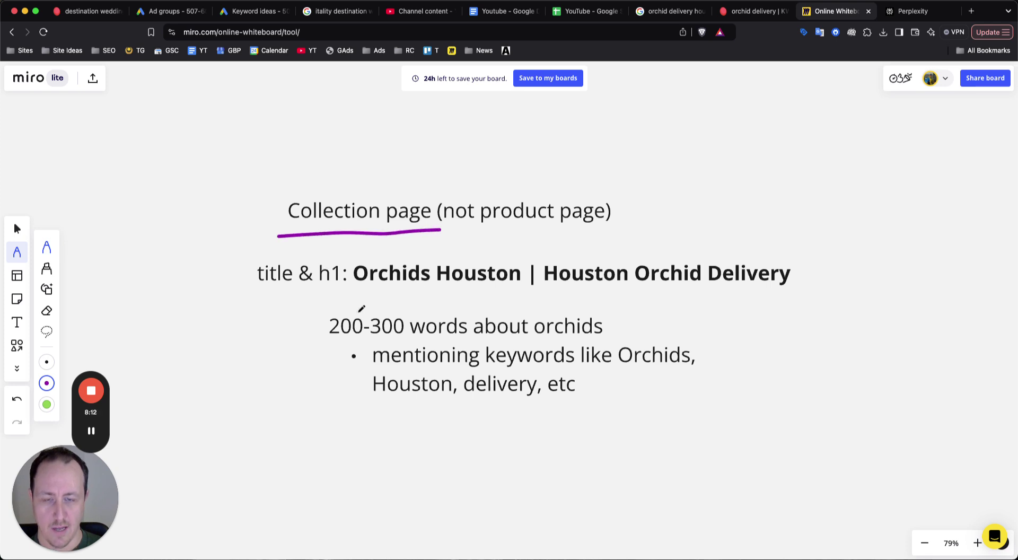